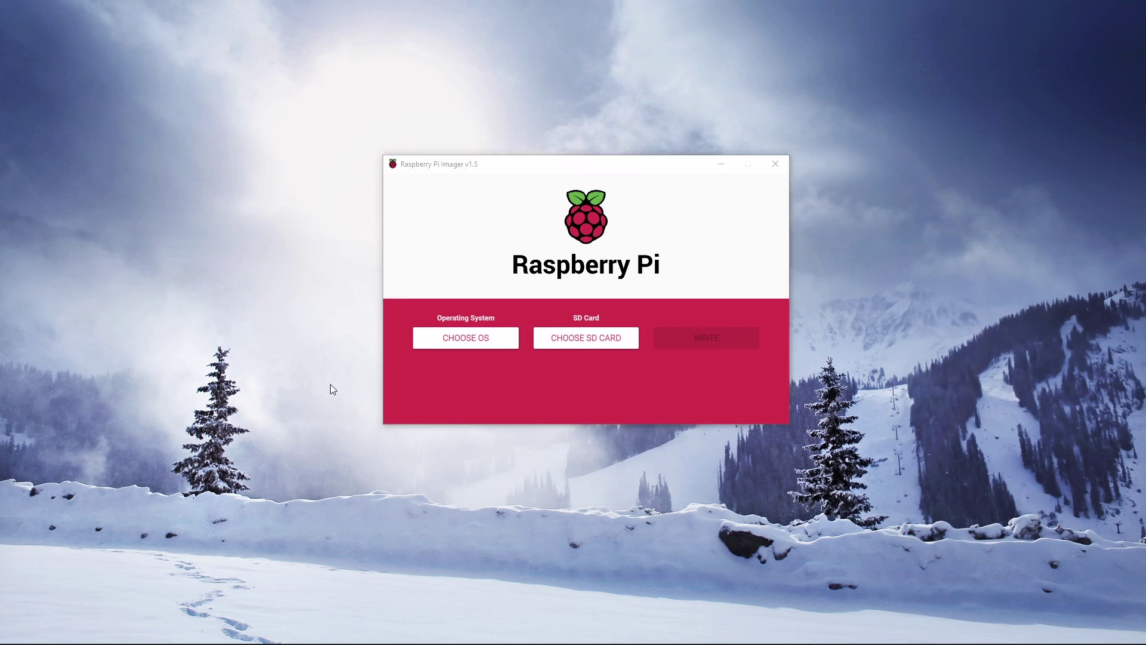
Step: Write Raspberry Pi OS (32-bit) to the 32.2 GB Mass Storage Device in Raspberry Pi Imager
{"action": "left_click", "coordinate": [466, 337]}
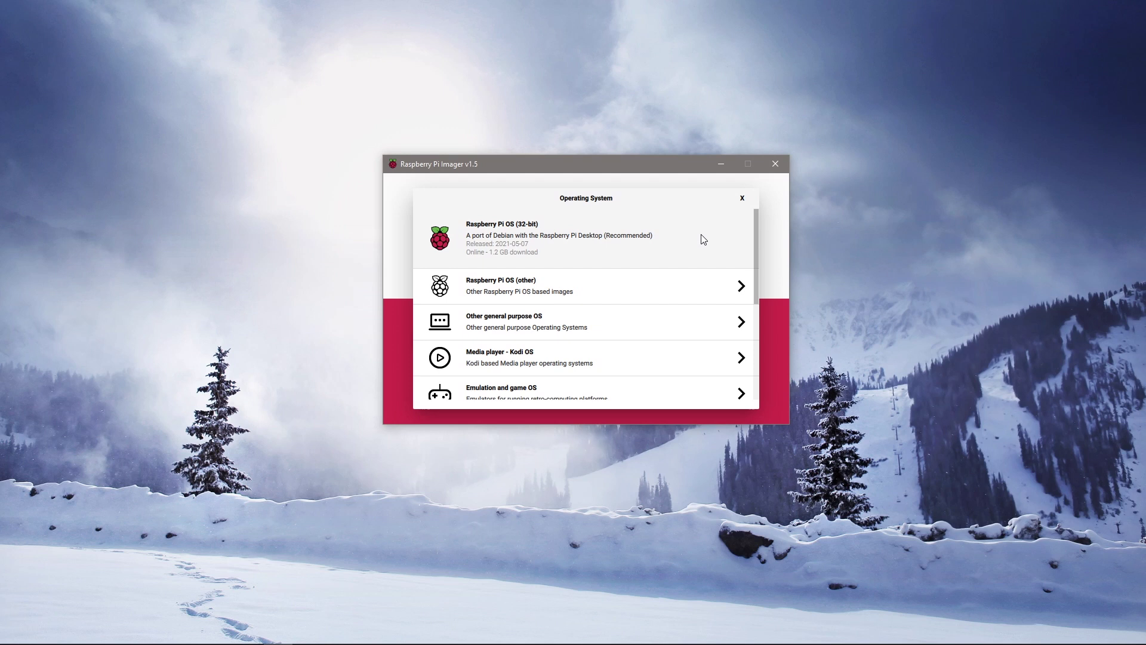
{"action": "scroll", "coordinate": [702, 239], "scroll_direction": "down", "scroll_amount": 5}
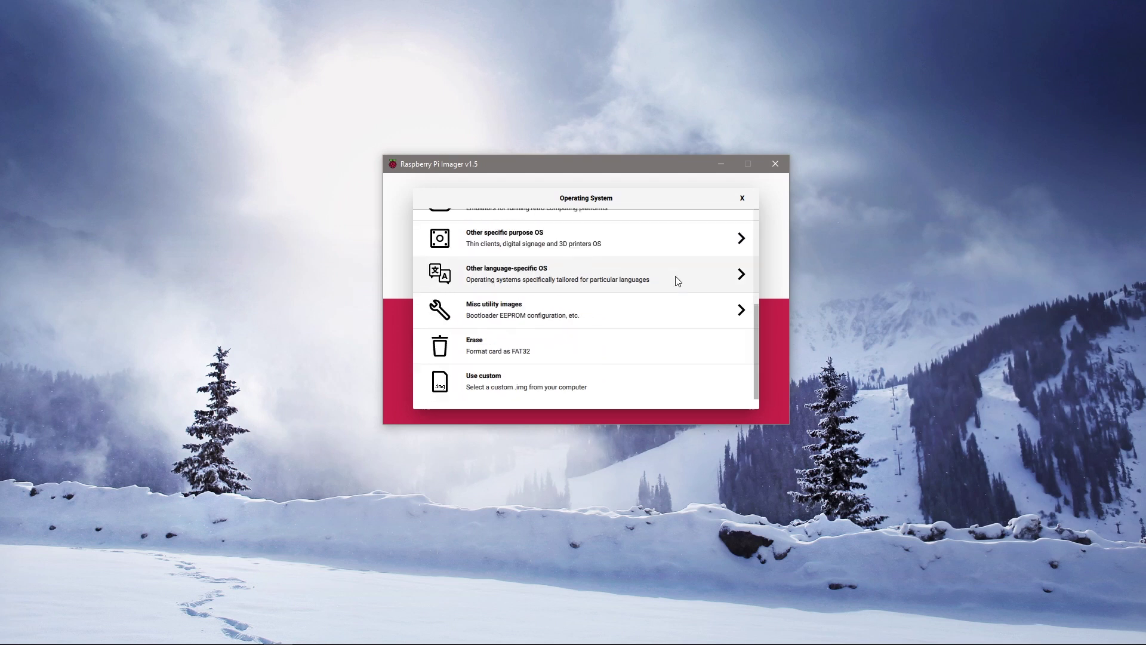
{"action": "scroll", "coordinate": [677, 281], "scroll_direction": "up", "scroll_amount": 5}
{"action": "left_click", "coordinate": [678, 285]}
{"action": "left_click", "coordinate": [685, 240]}
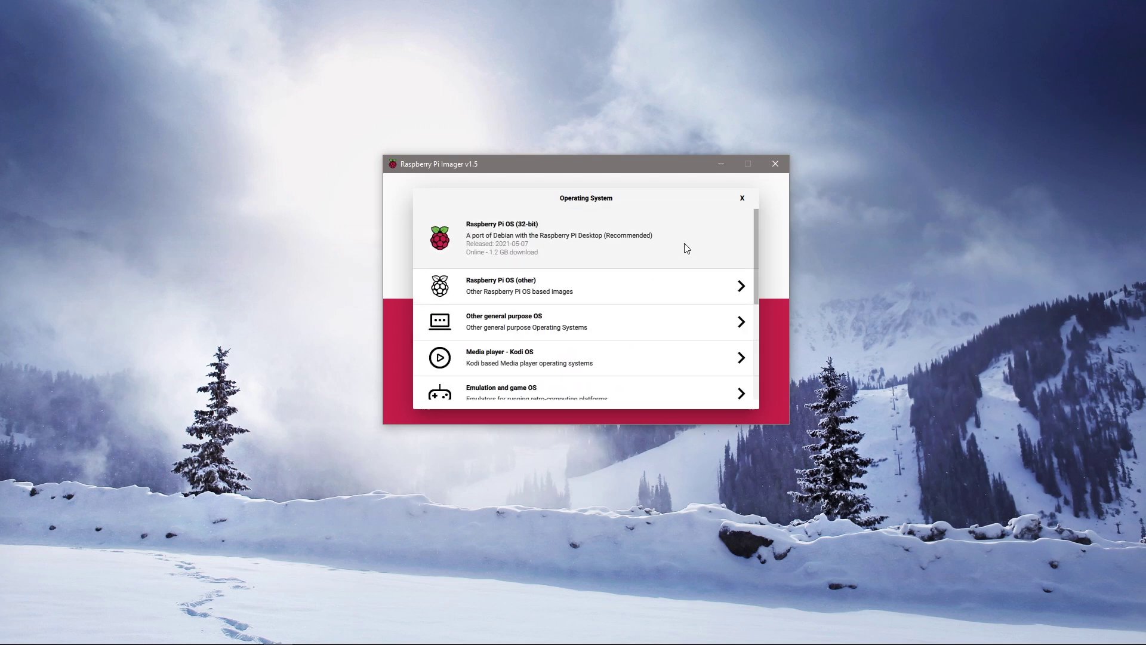
{"action": "left_click", "coordinate": [620, 339]}
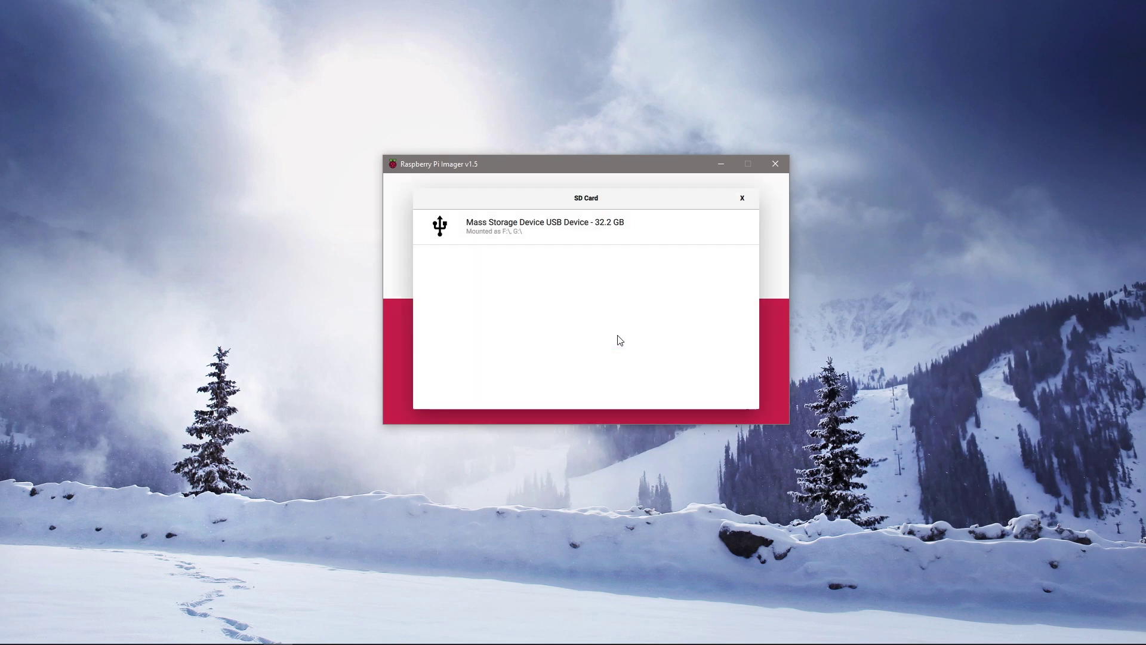
{"action": "left_click", "coordinate": [593, 234]}
{"action": "left_click", "coordinate": [717, 342]}
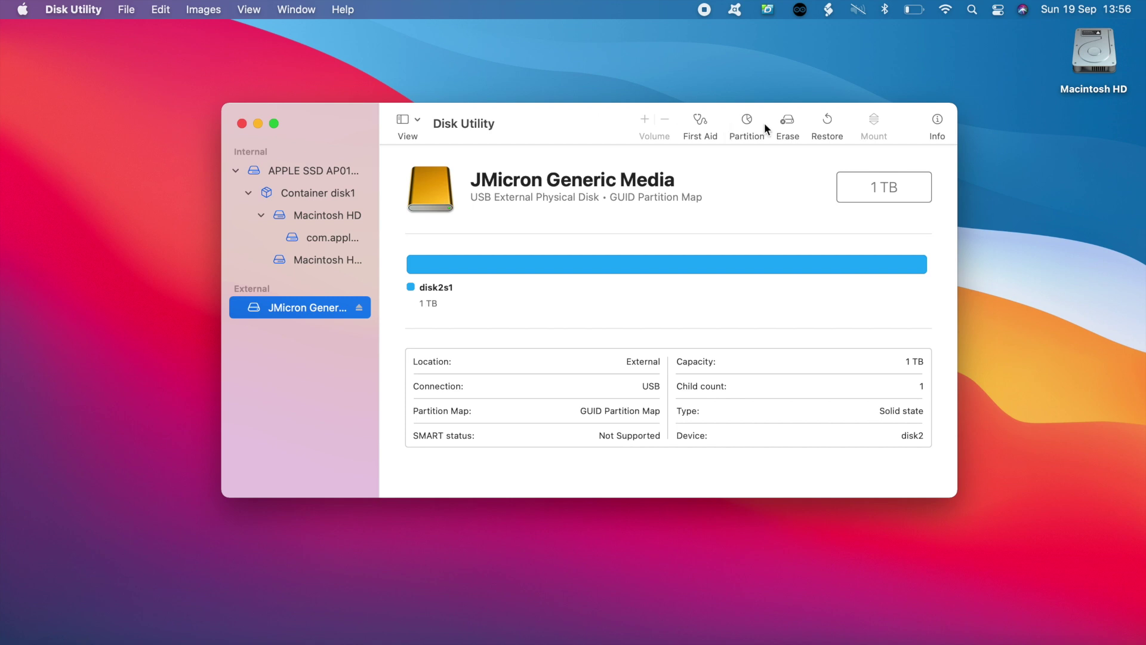
Step: Erase the JMicron Generic Media drive as MS-DOS (FAT), GUID Partition Map, volume name PI
{"action": "left_click", "coordinate": [788, 123]}
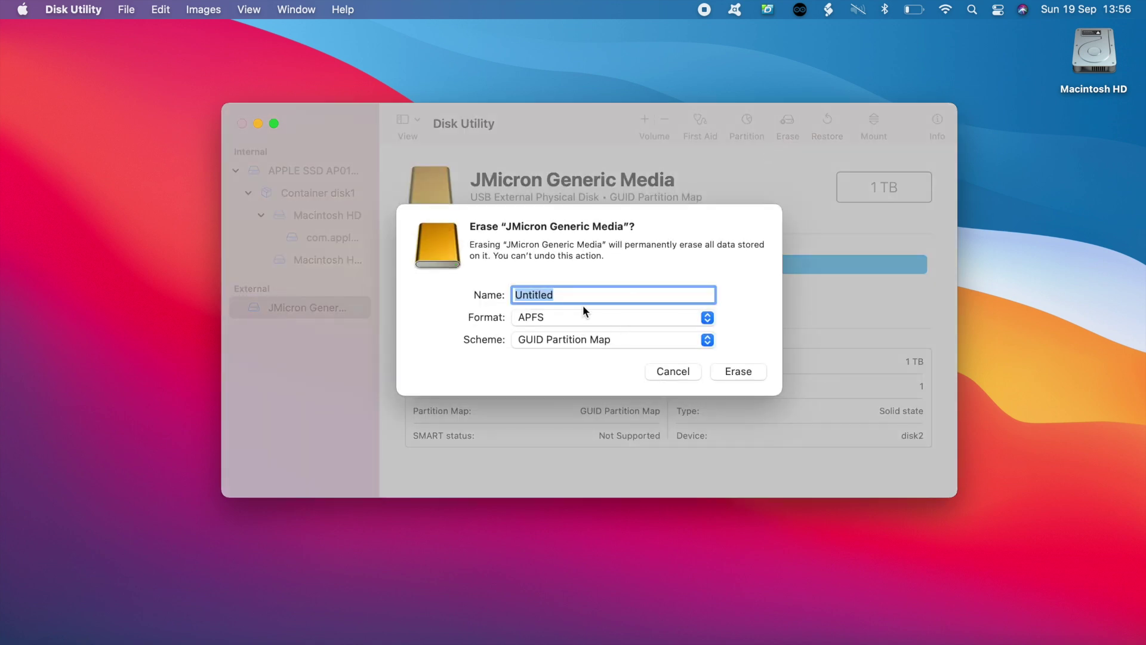
{"action": "left_click", "coordinate": [572, 320]}
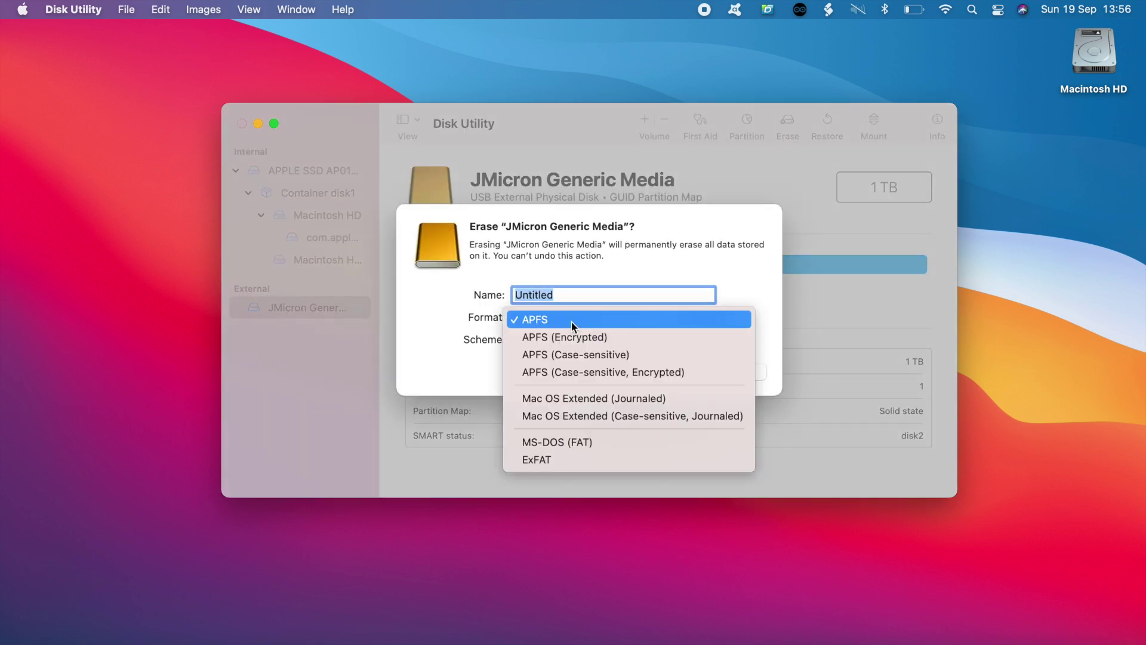
{"action": "left_click", "coordinate": [602, 445]}
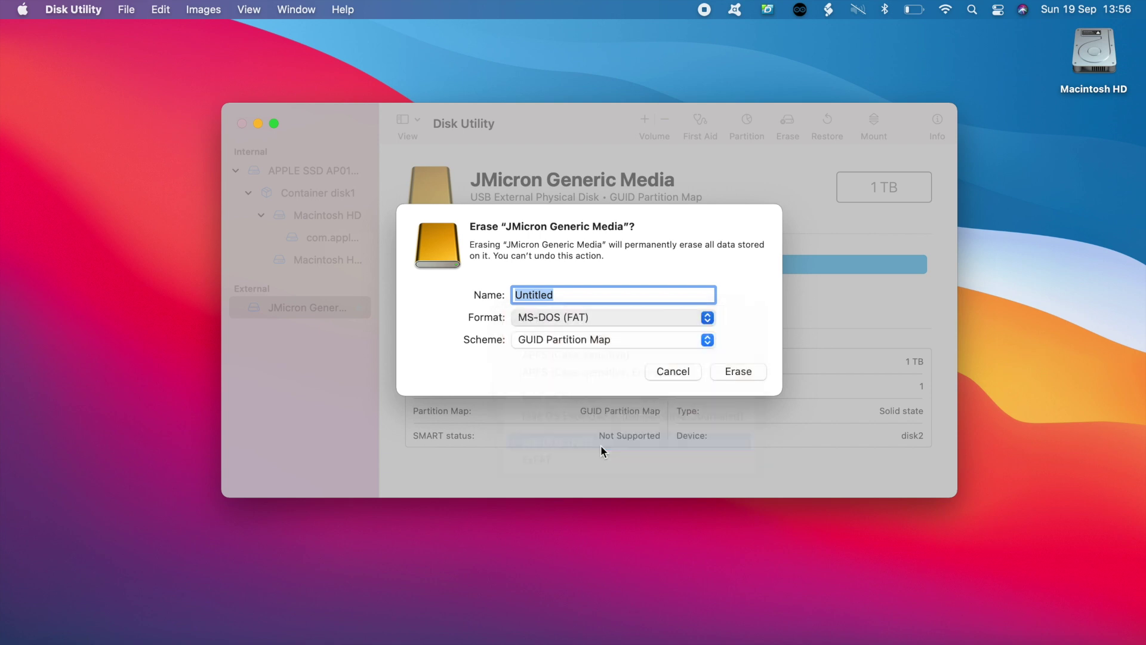
{"action": "left_click", "coordinate": [599, 344]}
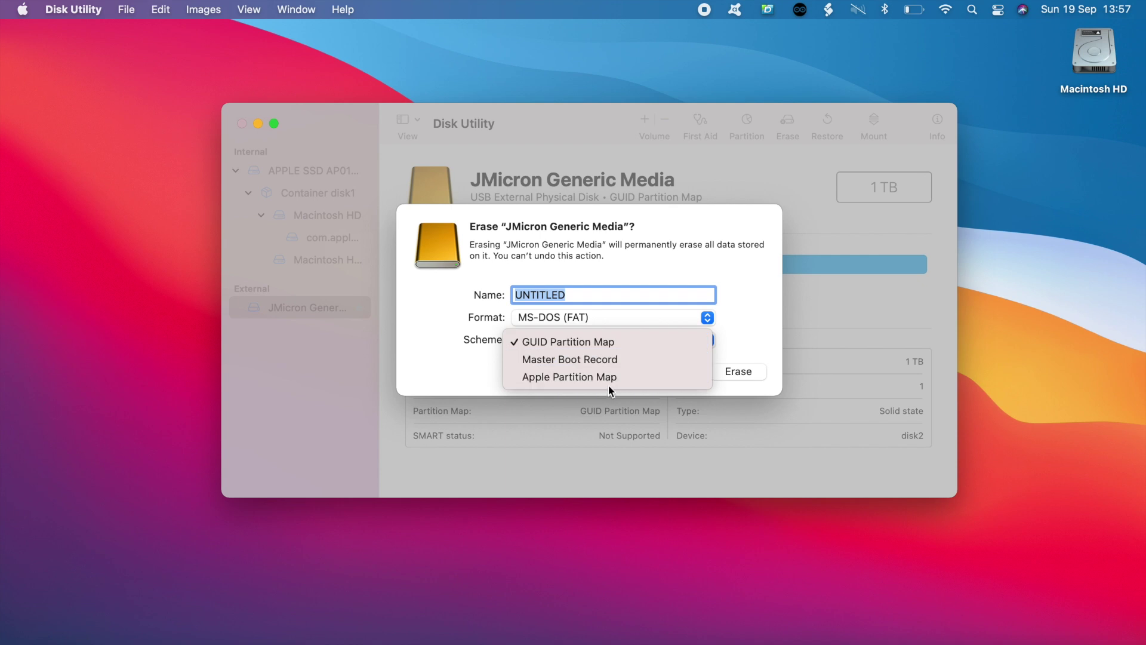
{"action": "left_click", "coordinate": [624, 346]}
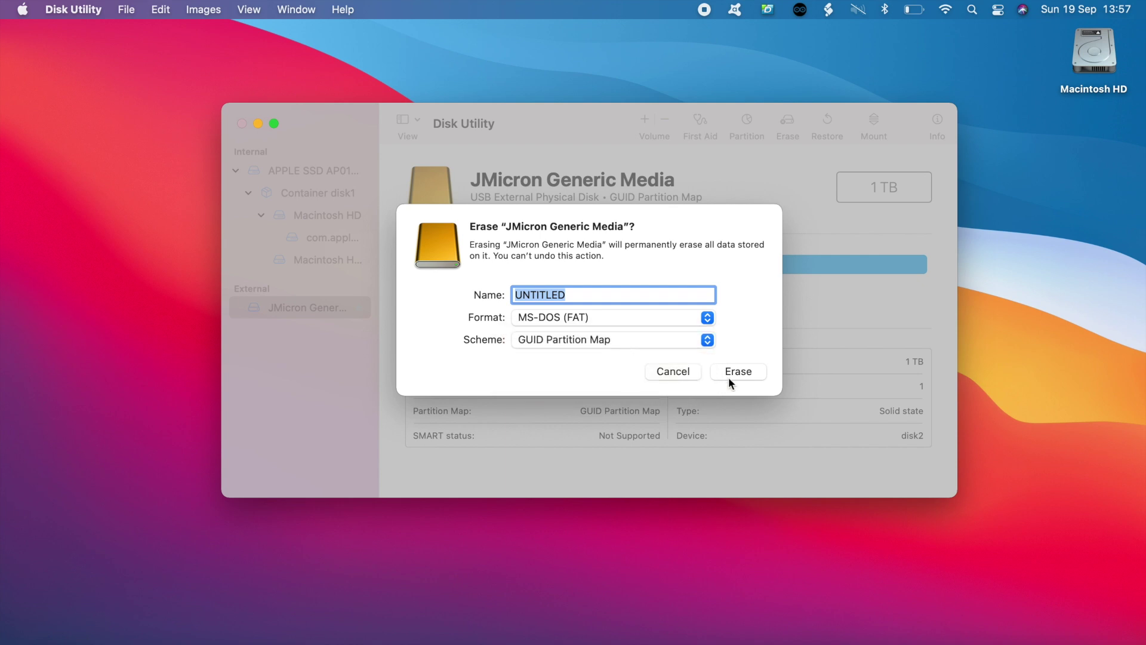
{"action": "left_click", "coordinate": [624, 292]}
{"action": "type", "text": "PI"}
{"action": "left_click", "coordinate": [740, 374]}
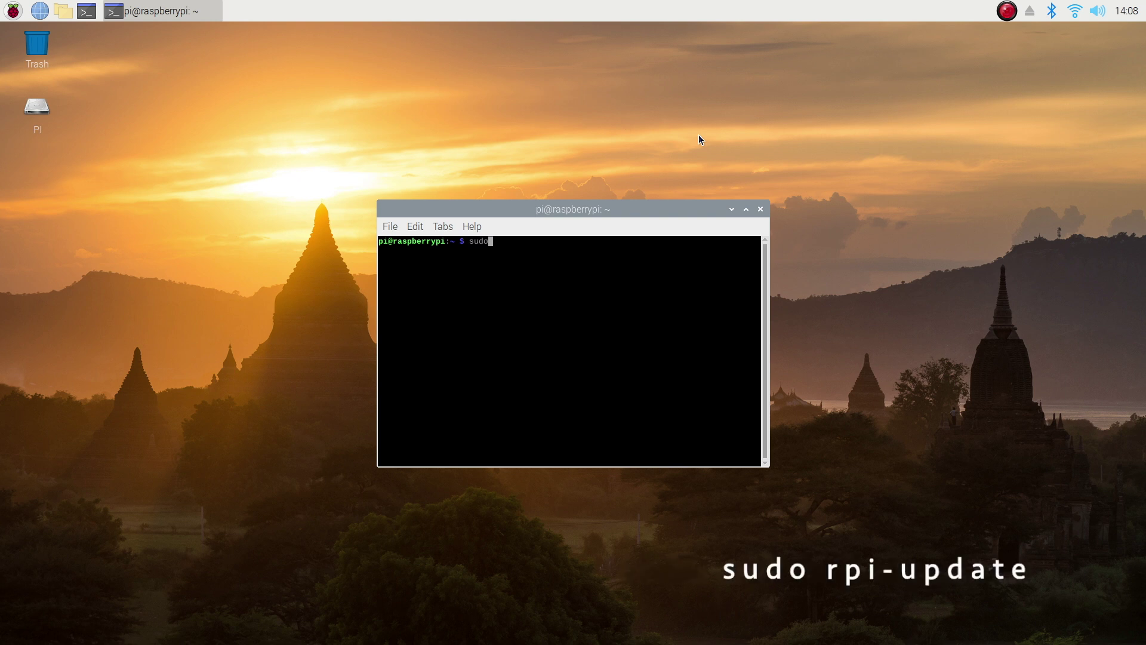
Step: Run sudo rpi-update in LXTerminal to update the Pi's firmware
{"action": "key", "text": "Return"}
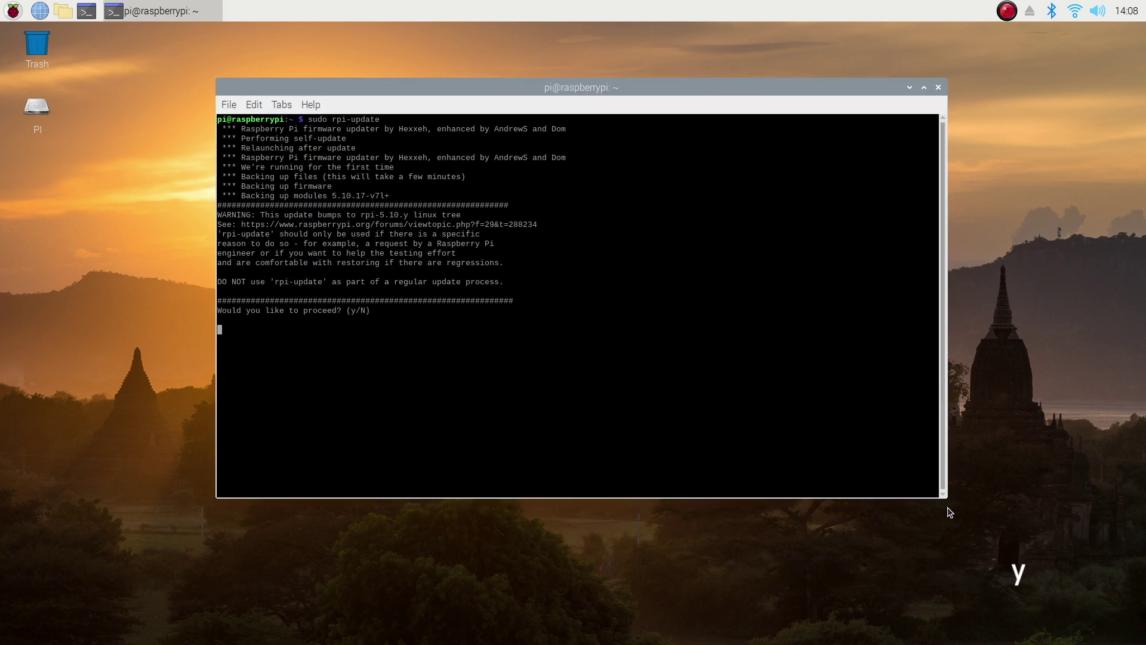
{"action": "type", "text": "y"}
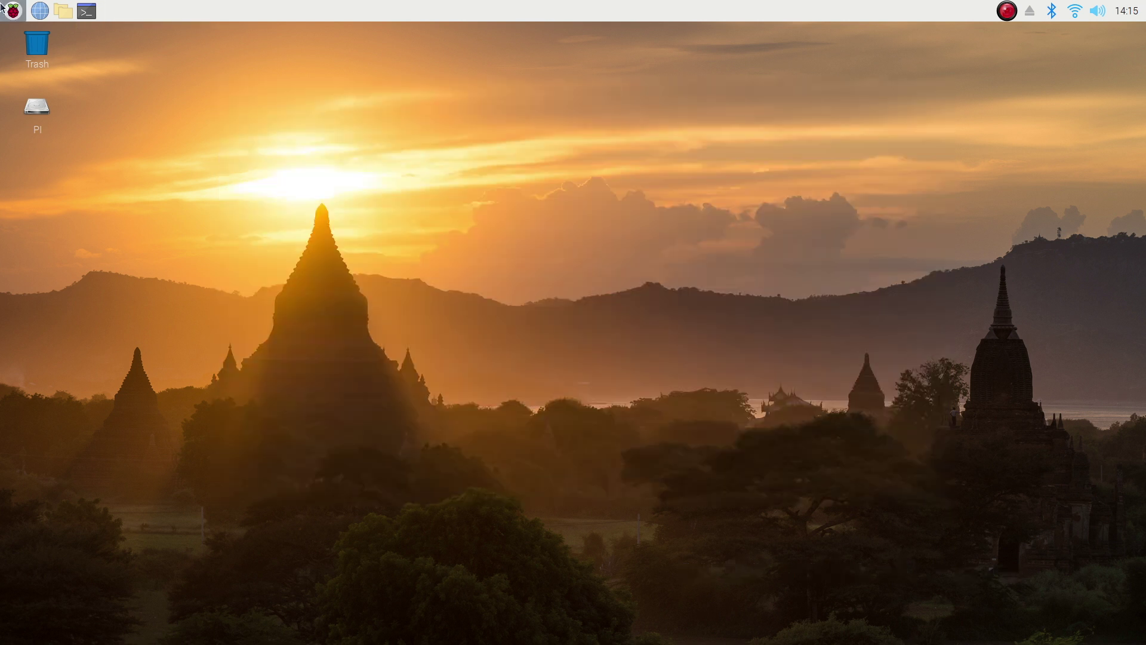
{"action": "left_click", "coordinate": [13, 10]}
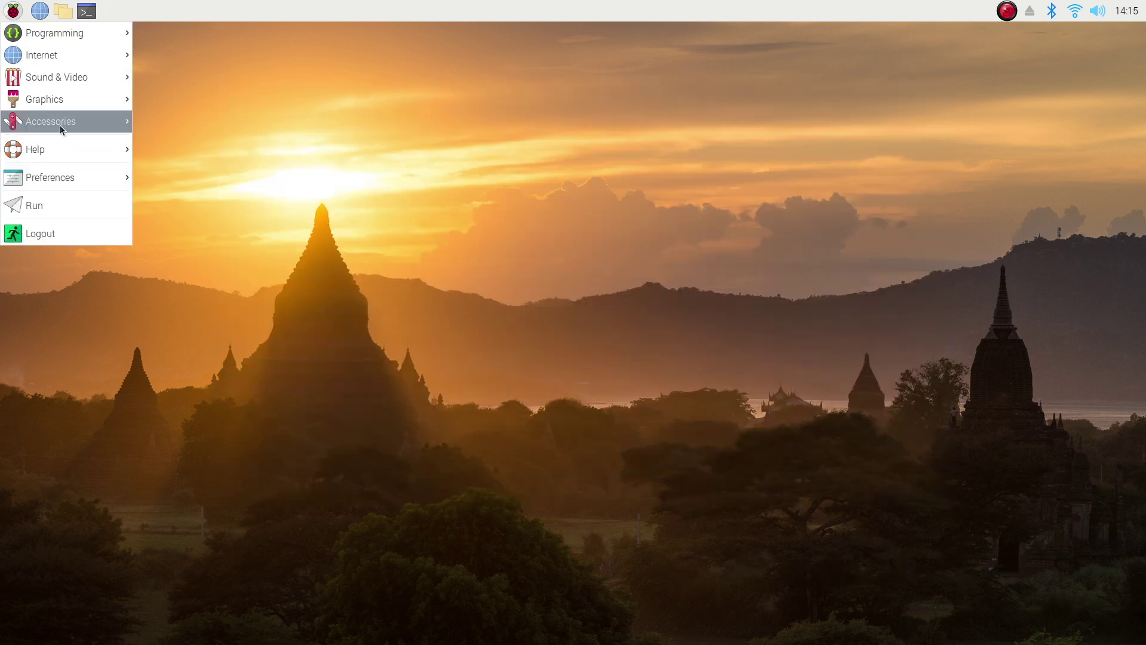
{"action": "mouse_move", "coordinate": [50, 121]}
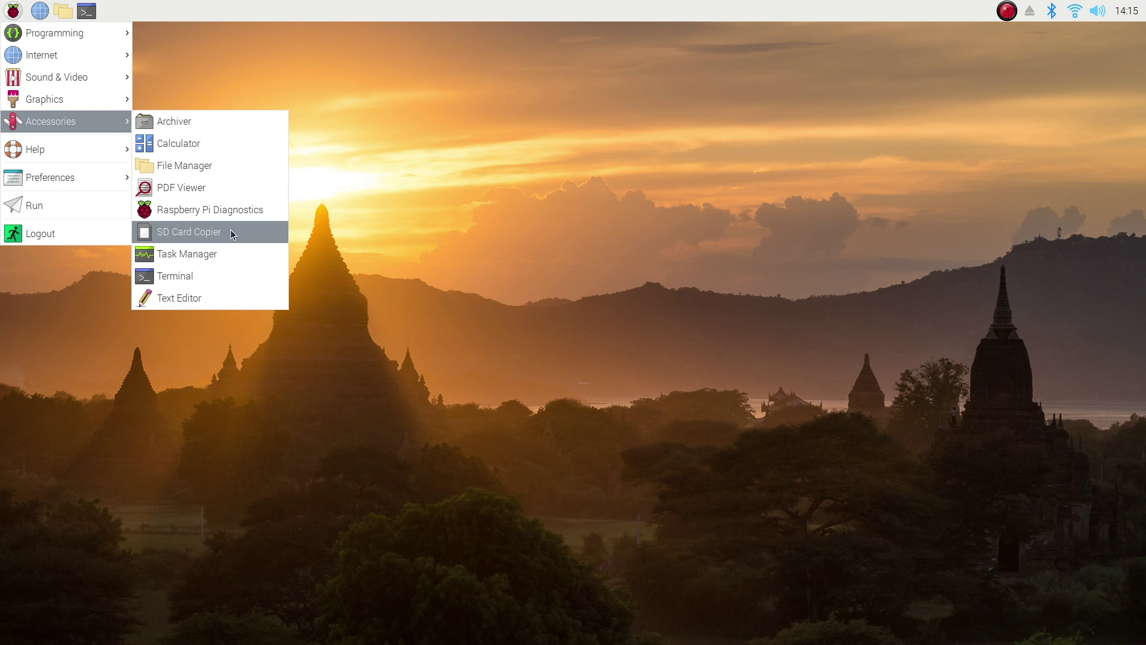
Step: Copy the SE32G SD card onto the JMicron Generic drive with SD Card Copier, confirming the erase
{"action": "left_click", "coordinate": [230, 234]}
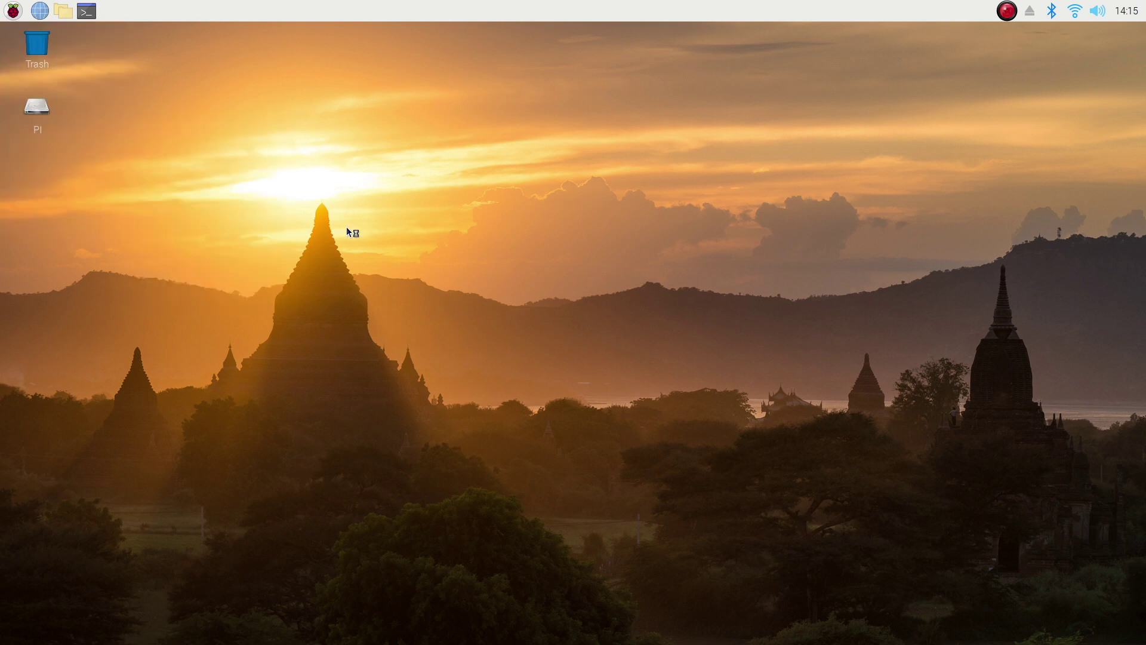
{"action": "mouse_move", "coordinate": [540, 289]}
{"action": "left_mouse_down"}
{"action": "mouse_move", "coordinate": [437, 165]}
{"action": "mouse_move", "coordinate": [403, 96]}
{"action": "left_mouse_up"}
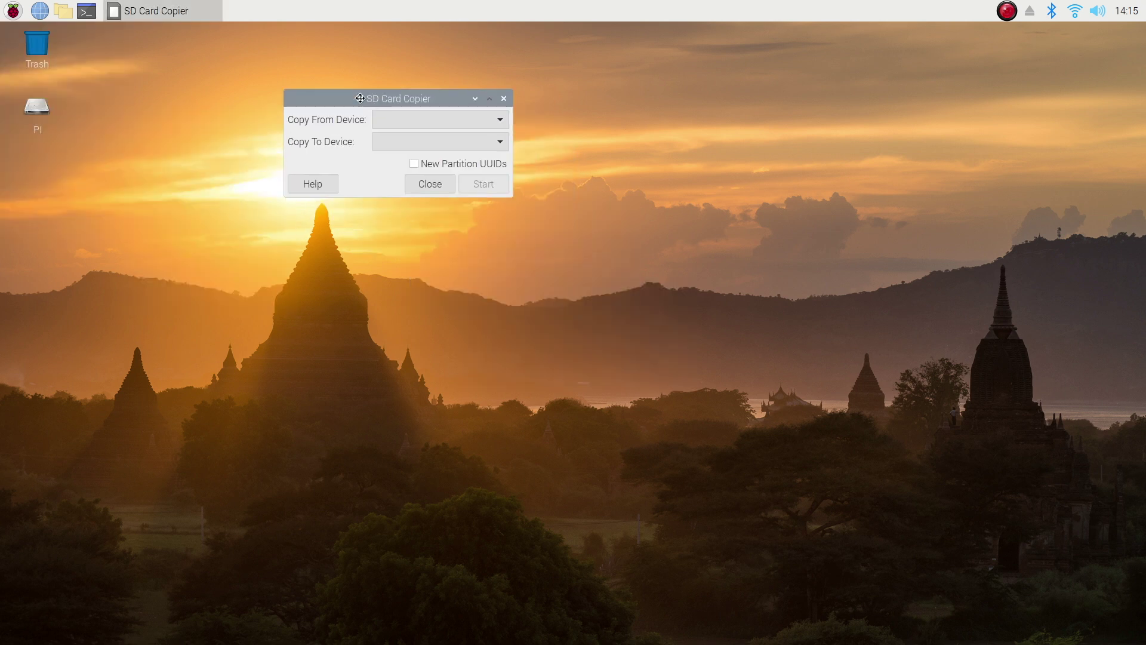
{"action": "left_click", "coordinate": [501, 116]}
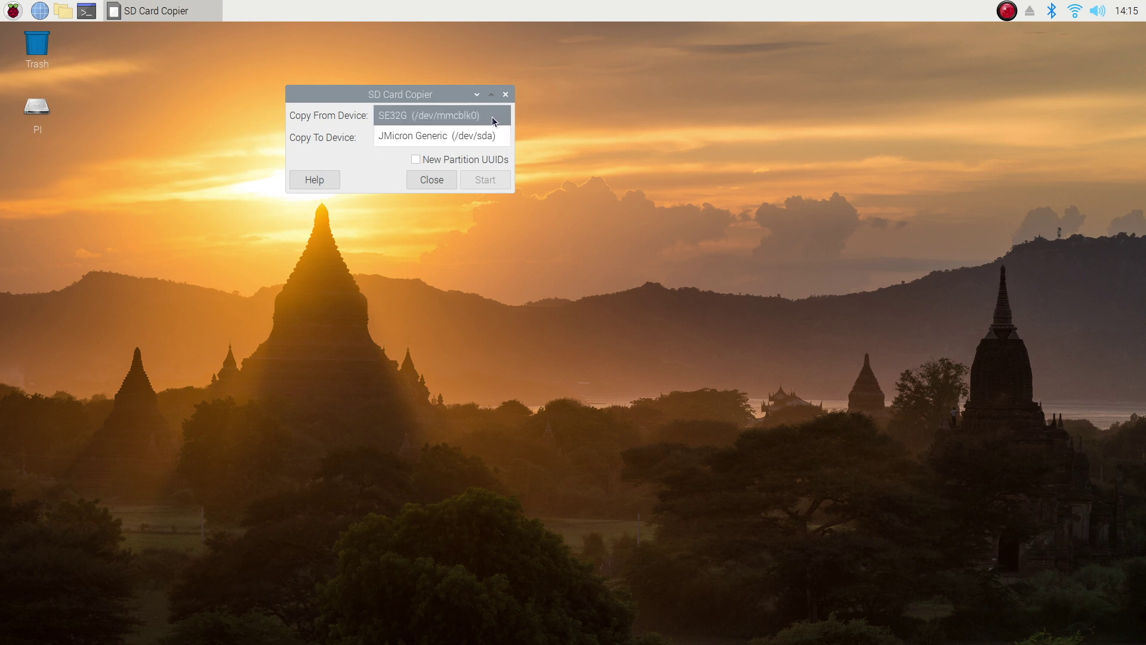
{"action": "left_click", "coordinate": [492, 121]}
{"action": "left_click", "coordinate": [445, 147]}
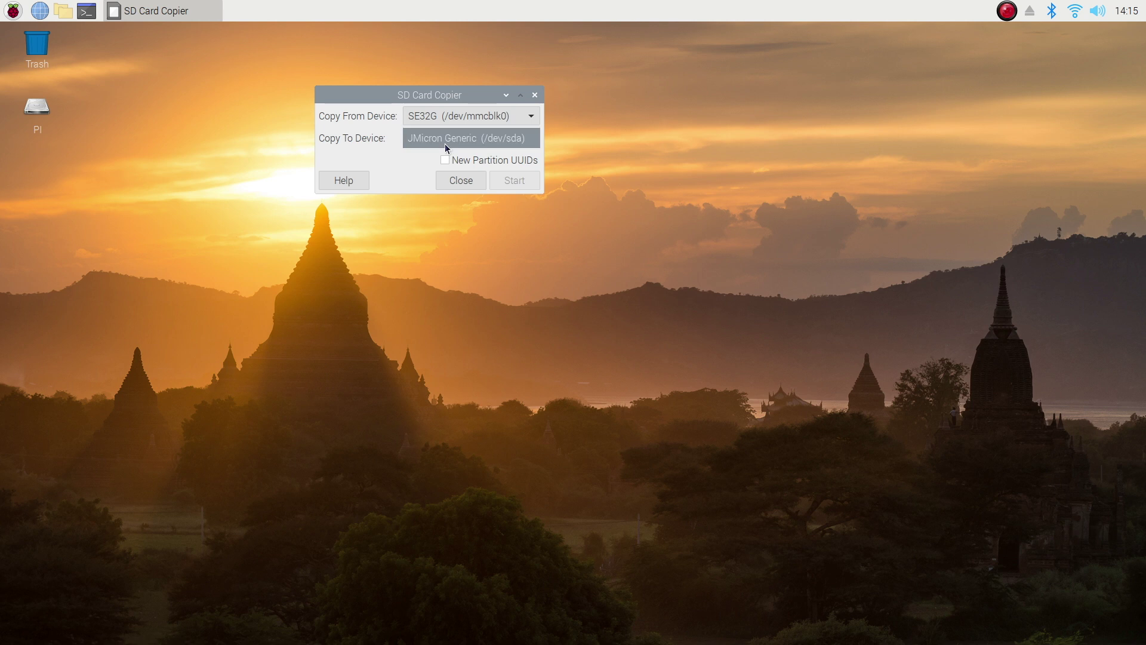
{"action": "left_click", "coordinate": [438, 143]}
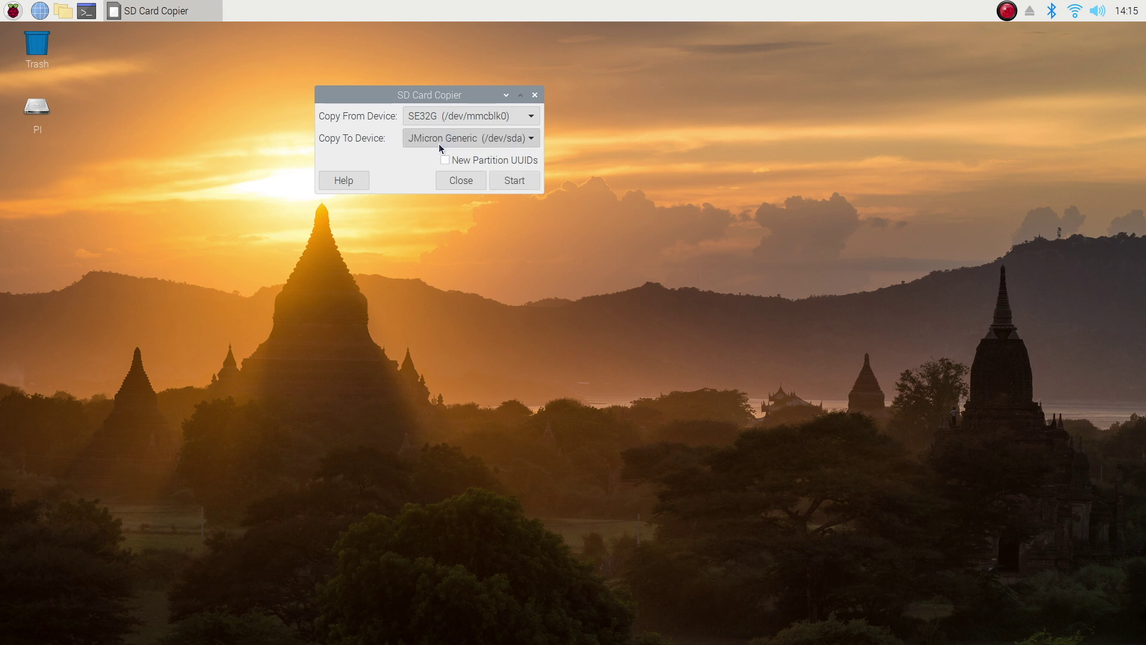
{"action": "left_click", "coordinate": [513, 182]}
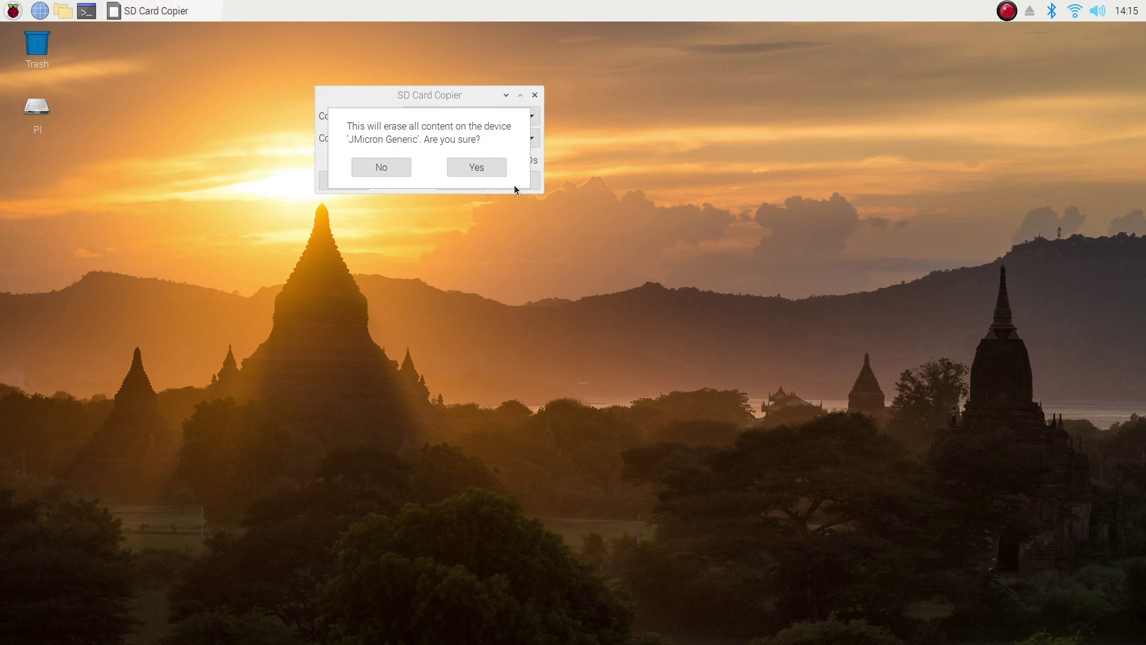
{"action": "left_click", "coordinate": [454, 170]}
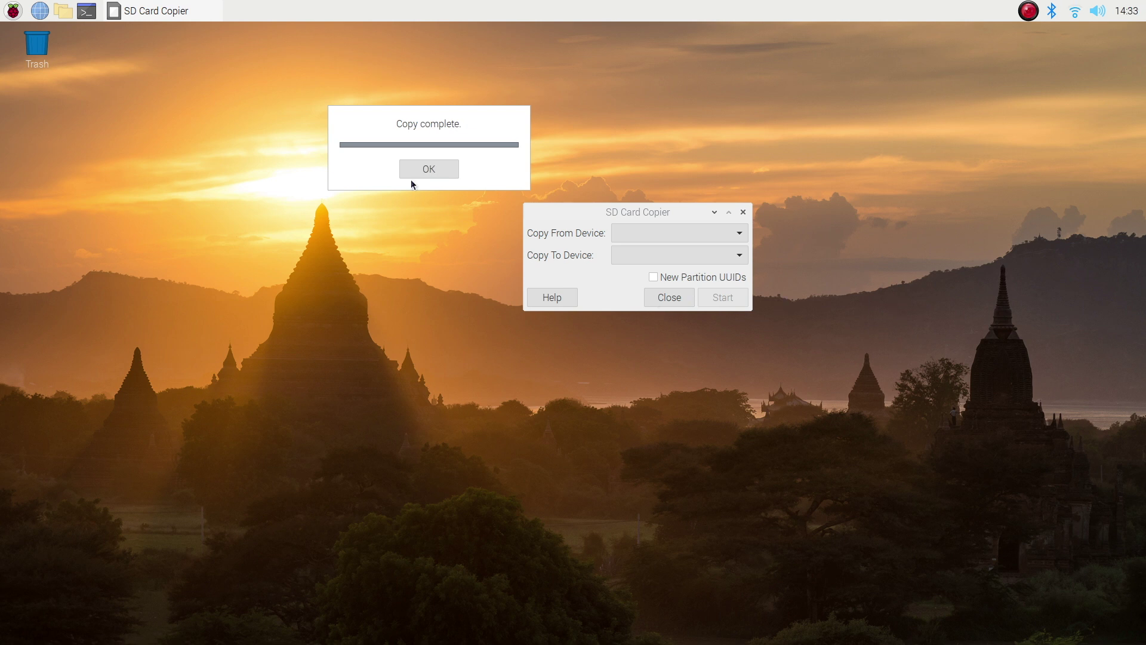
Step: Dismiss the copy notice, run the bootloader EEPROM update check, then launch sudo raspi-config
{"action": "left_click", "coordinate": [418, 165]}
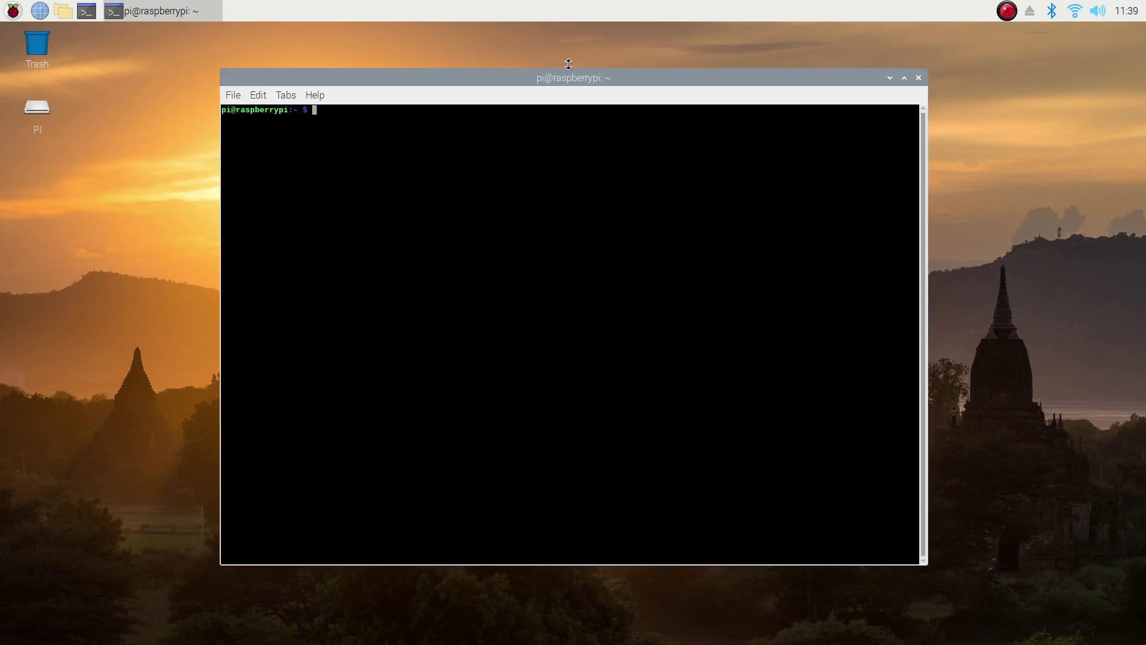
{"action": "left_click_drag", "start_coordinate": [573, 79], "coordinate": [557, 70]}
{"action": "type", "text": "sudo rpi-eeprom-update -d -a"}
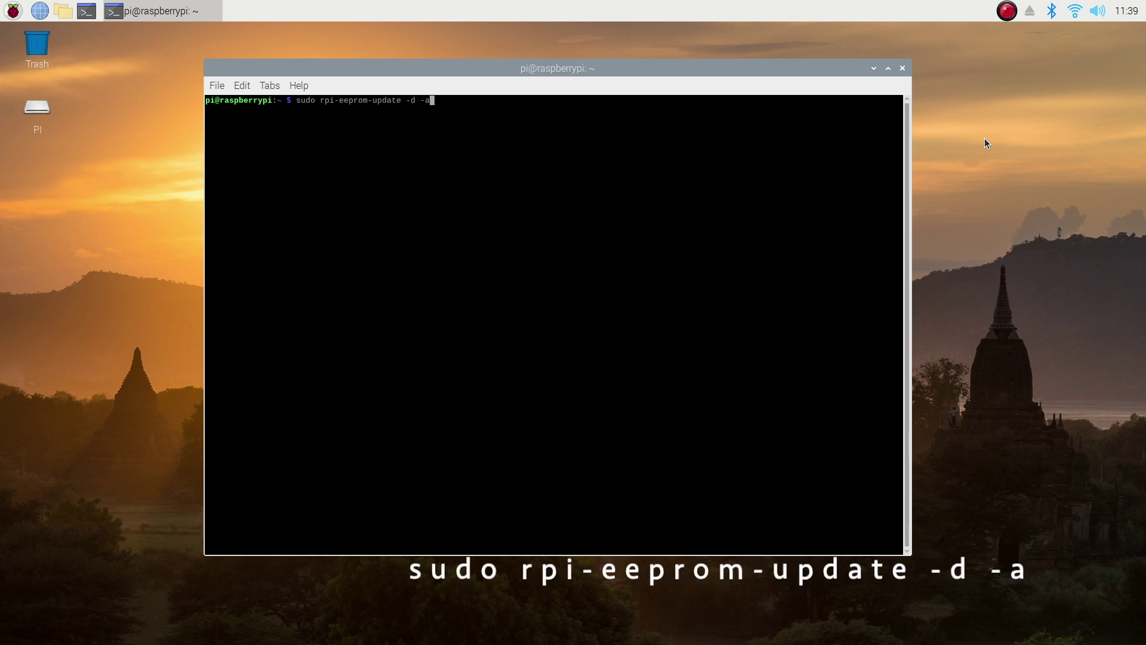
{"action": "key", "text": "Return"}
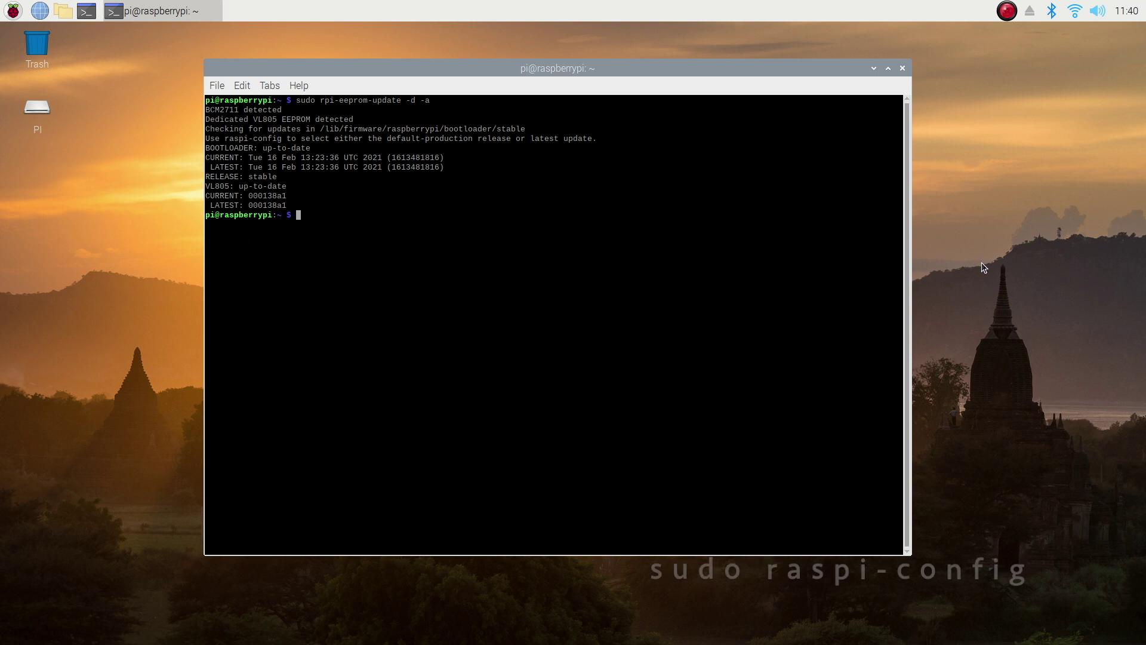
{"action": "type", "text": "sudo raspi-"}
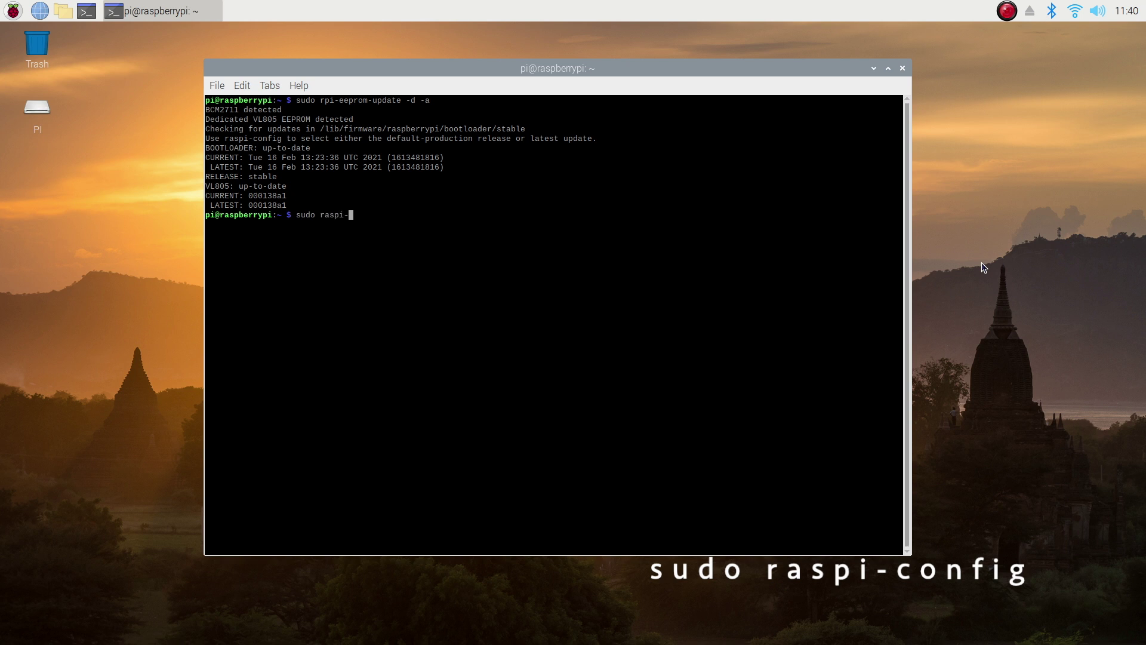
{"action": "type", "text": "config"}
{"action": "key", "text": "Return"}
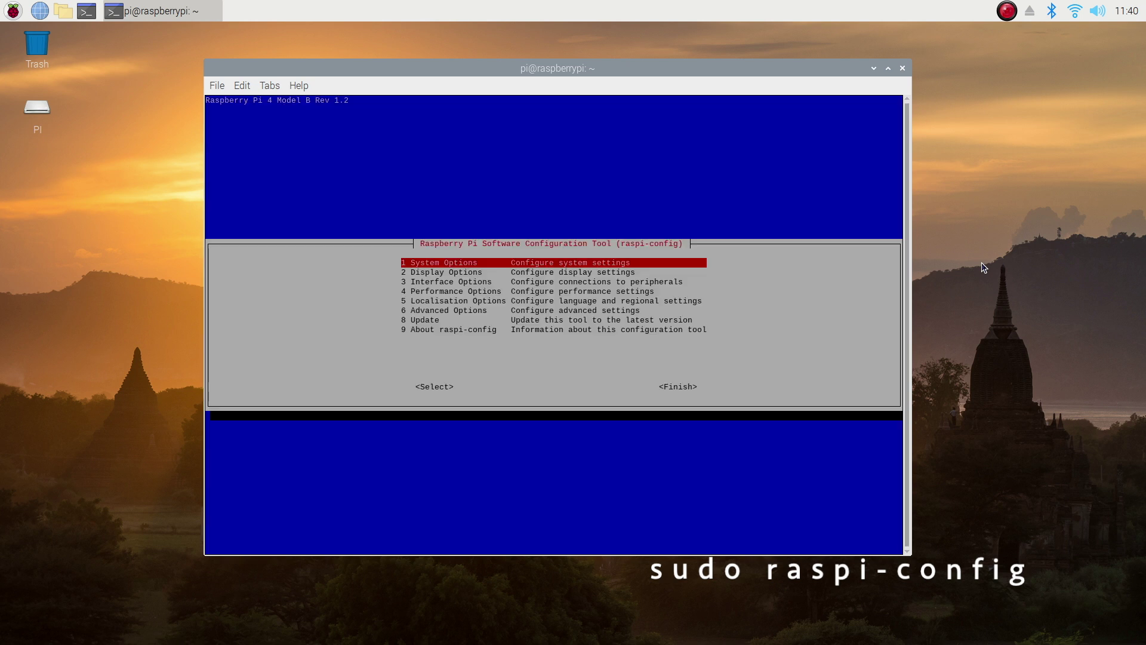
Step: Set the bootloader version to E1 Latest in raspi-config without resetting the boot ROM
{"action": "key", "text": "Down"}
{"action": "key", "text": "Down"}
{"action": "key", "text": "Down"}
{"action": "key", "text": "Down"}
{"action": "key", "text": "Down"}
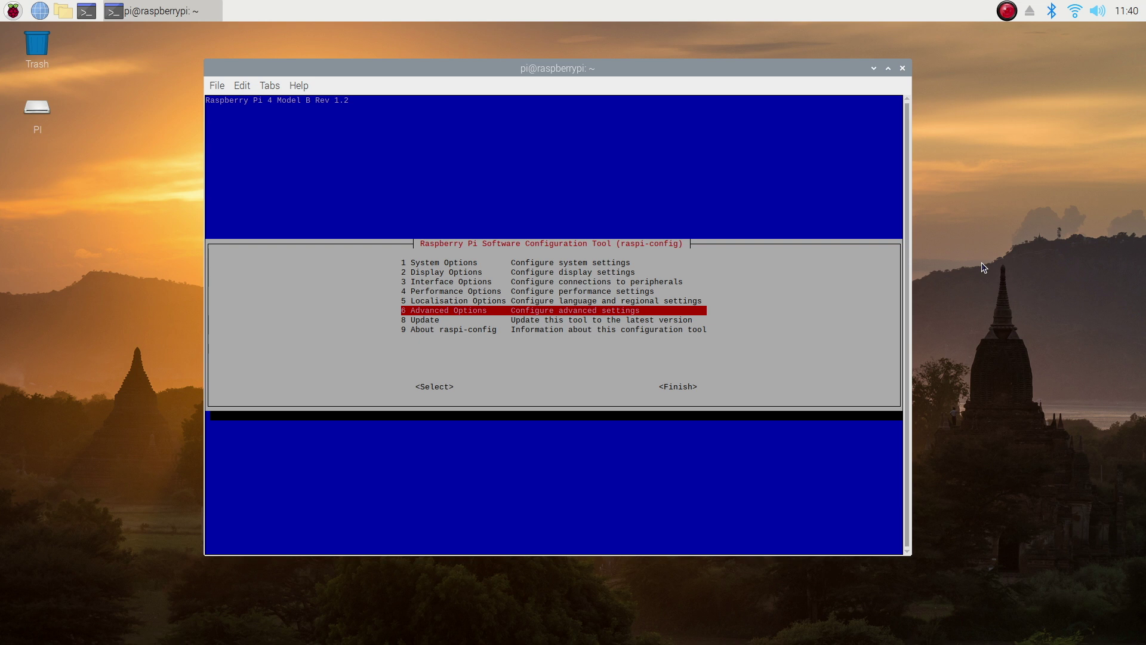
{"action": "key", "text": "Return"}
{"action": "key", "text": "Down"}
{"action": "key", "text": "Down"}
{"action": "key", "text": "Down"}
{"action": "key", "text": "Down"}
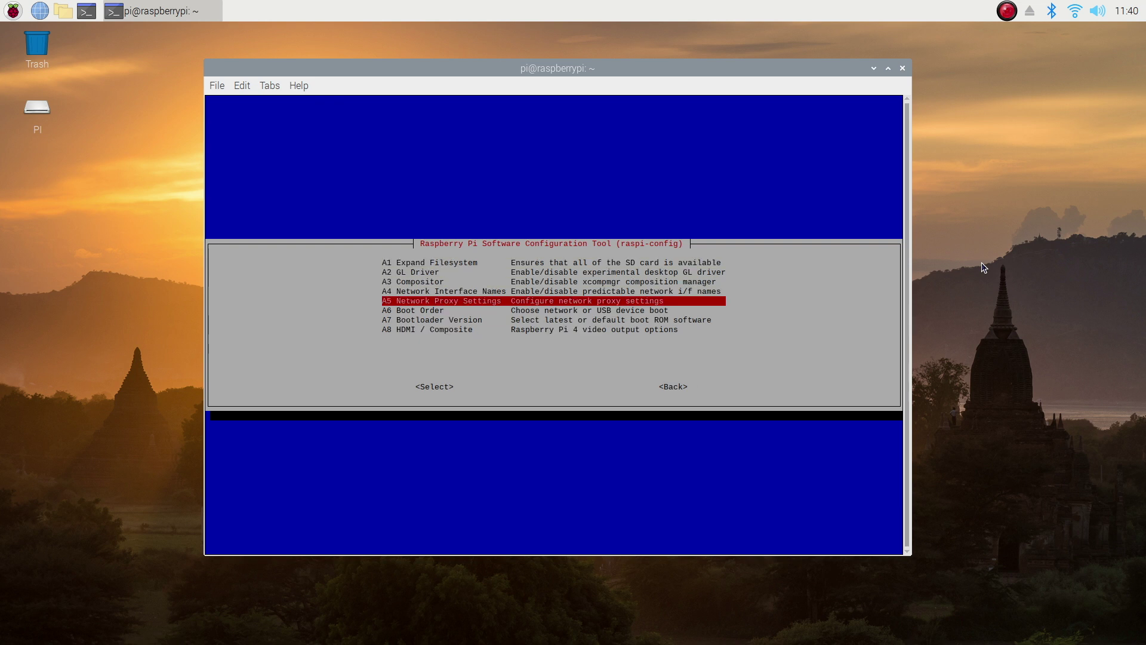
{"action": "key", "text": "Down"}
{"action": "key", "text": "Down"}
{"action": "key", "text": "Return"}
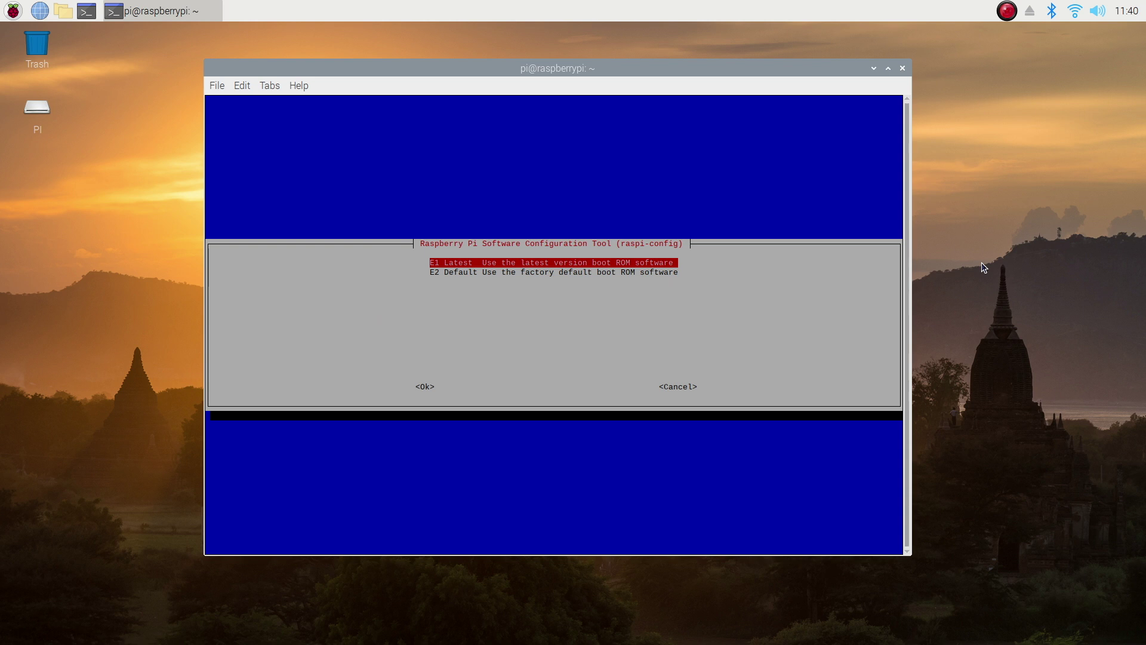
{"action": "key", "text": "Return"}
{"action": "key", "text": "Right"}
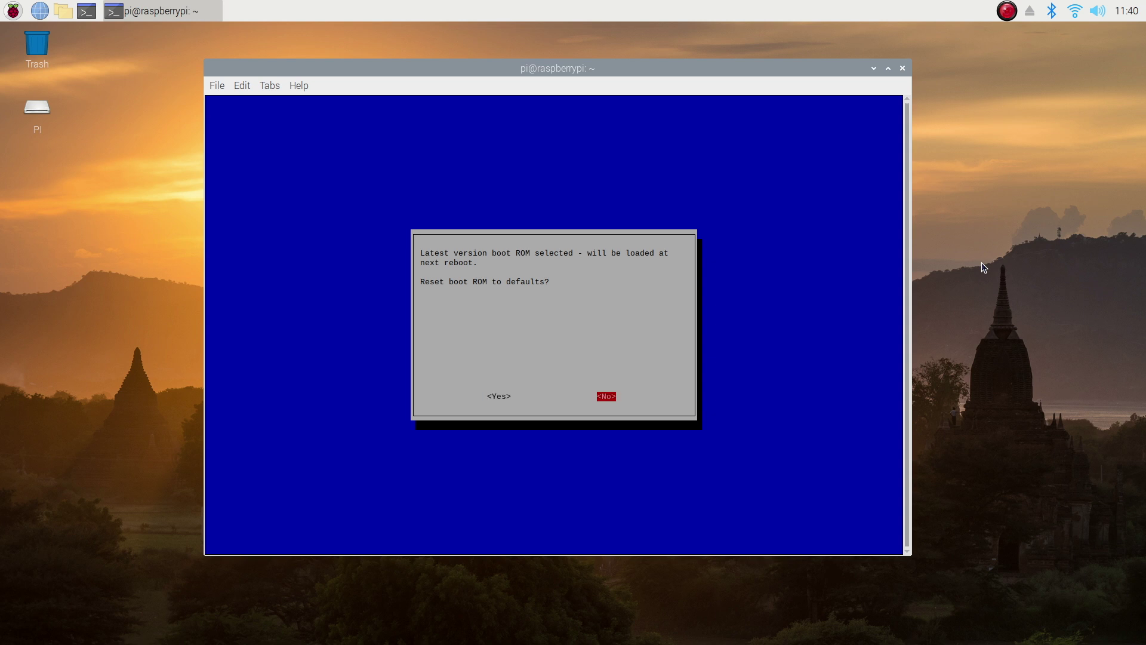
{"action": "key", "text": "Return"}
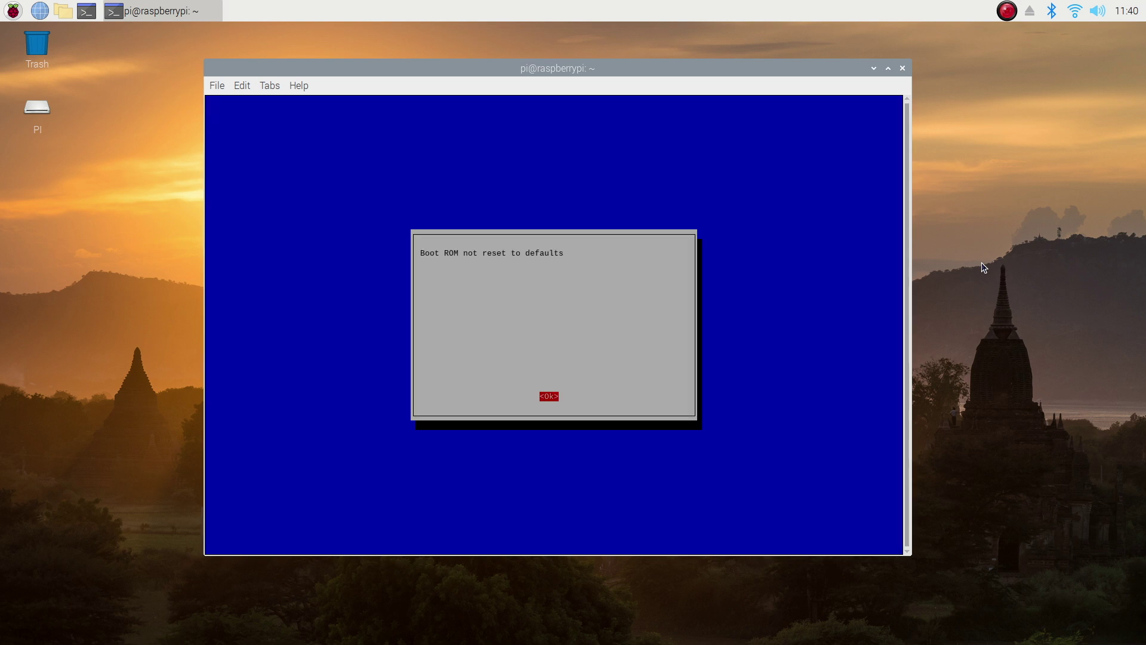
{"action": "key", "text": "Return"}
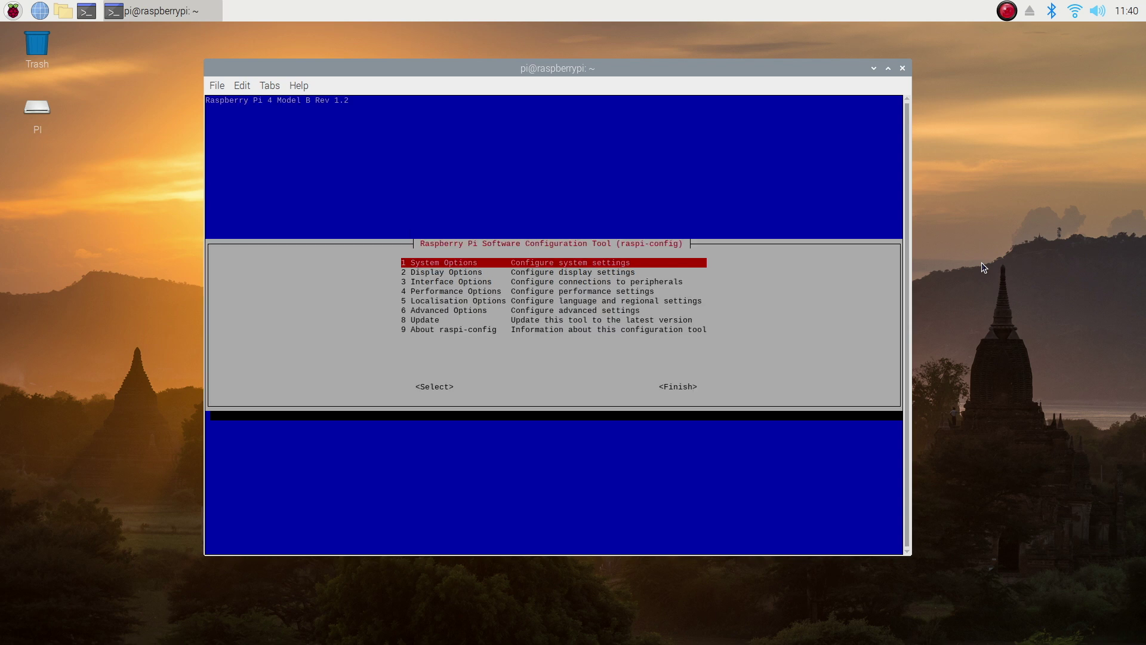
Step: Set the Advanced Options boot order to B2 USB Boot
{"action": "key", "text": "Down"}
{"action": "key", "text": "Down"}
{"action": "key", "text": "Down"}
{"action": "key", "text": "Down"}
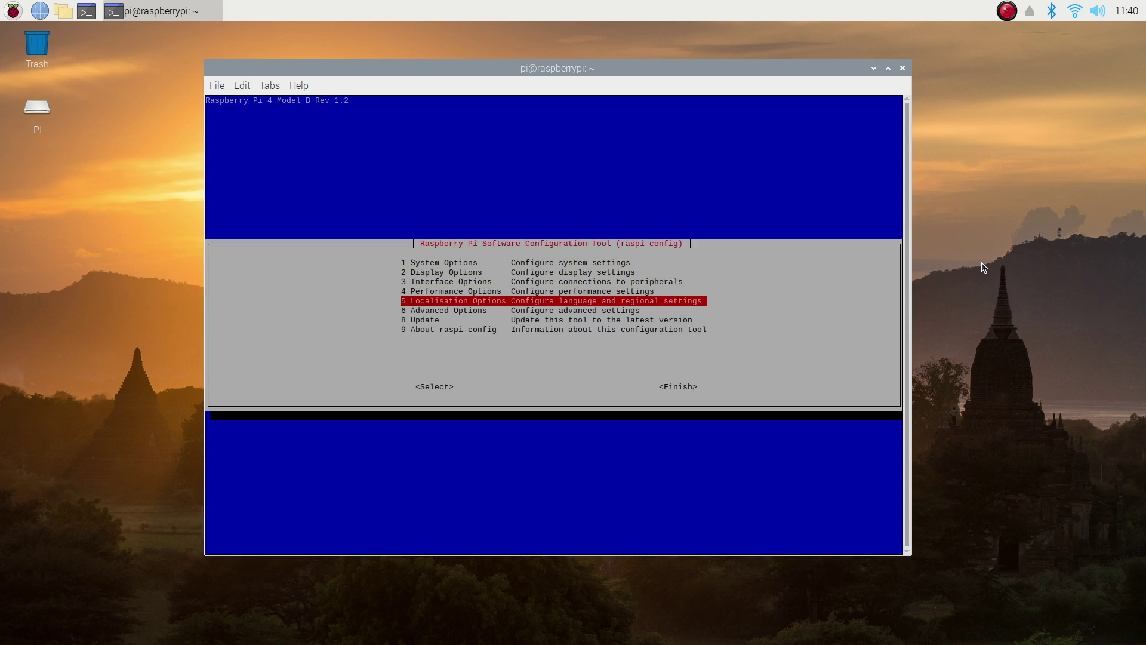
{"action": "key", "text": "Down"}
{"action": "key", "text": "Return"}
{"action": "key", "text": "Down"}
{"action": "key", "text": "Down"}
{"action": "key", "text": "Down"}
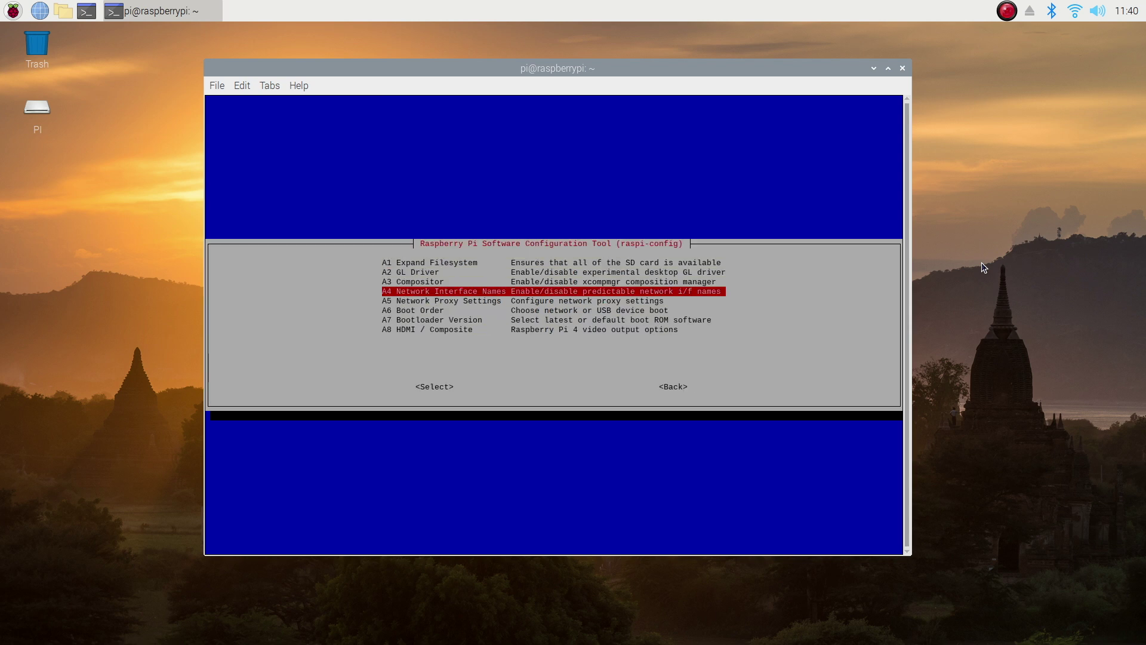
{"action": "key", "text": "Down"}
{"action": "key", "text": "Down"}
{"action": "key", "text": "Return"}
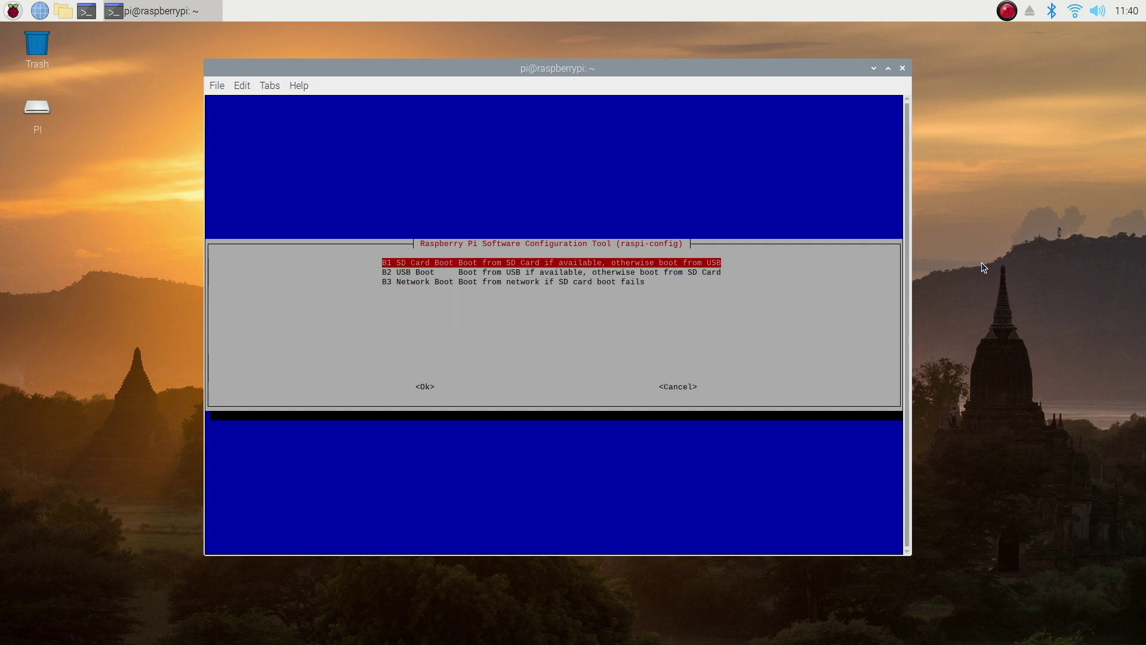
{"action": "key", "text": "Down"}
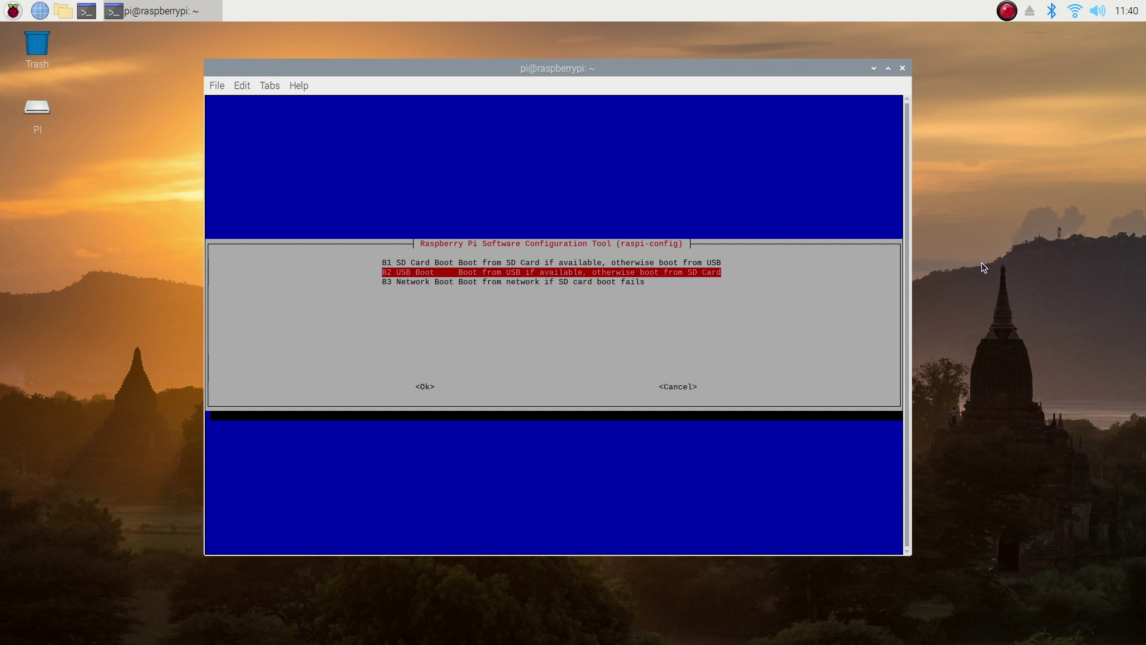
{"action": "key", "text": "Return"}
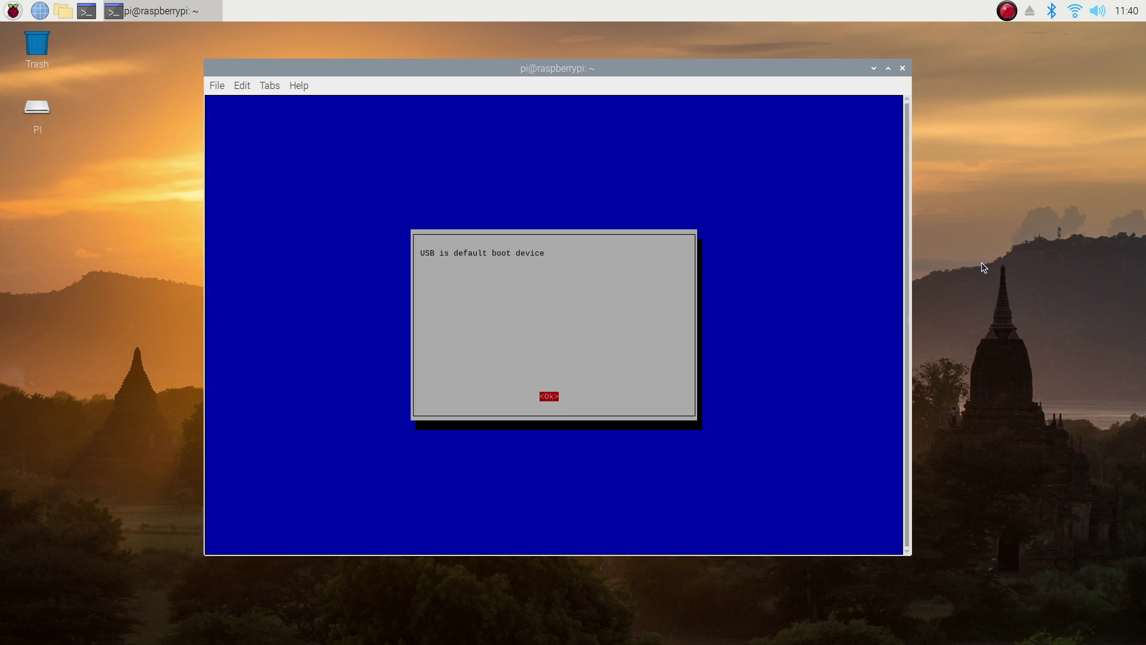
{"action": "key", "text": "Return"}
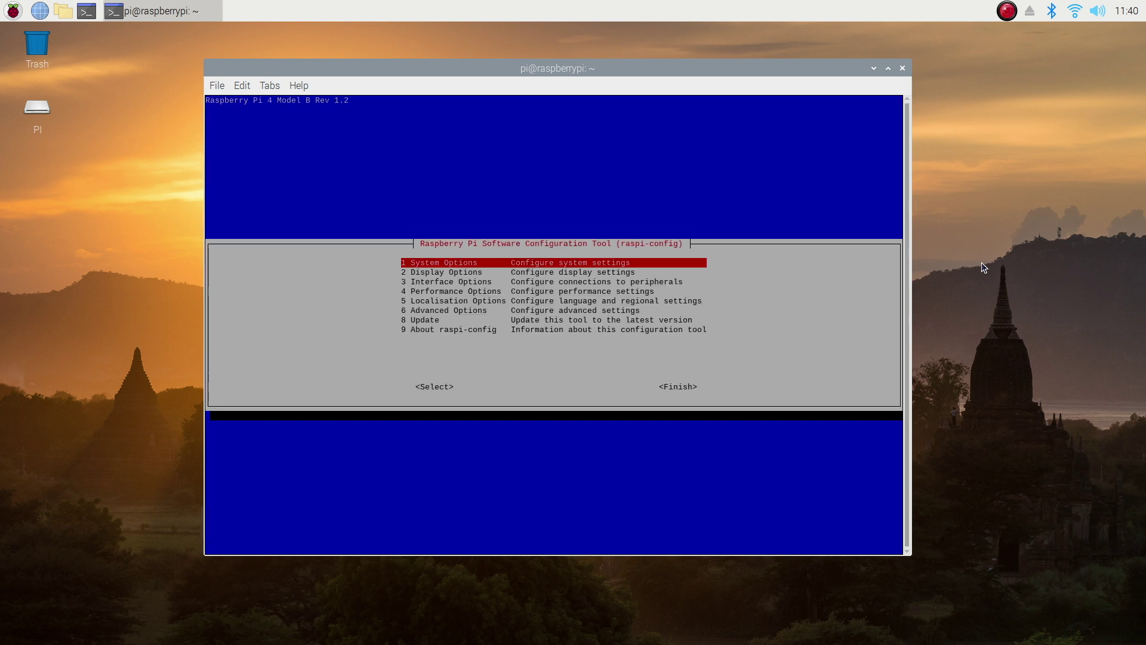
{"action": "key", "text": "Down"}
{"action": "key", "text": "Down"}
{"action": "key", "text": "Down"}
{"action": "key", "text": "Down"}
{"action": "key", "text": "Down"}
{"action": "key", "text": "Down"}
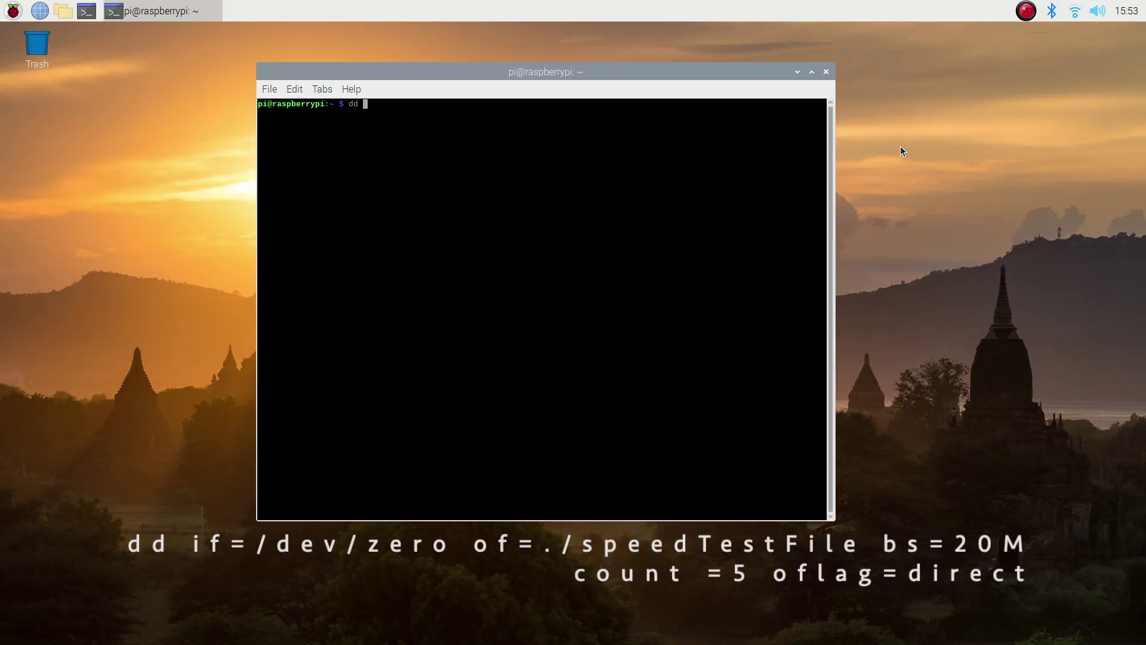
{"action": "type", "text": "if=/dev/zero of=./spee"}
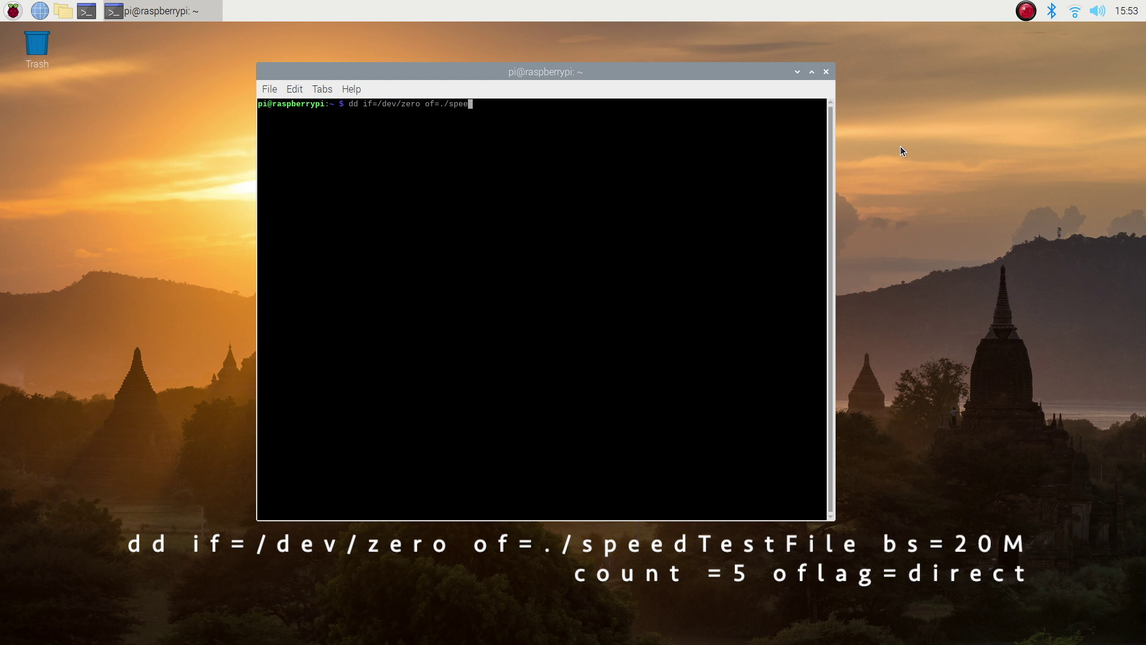
{"action": "type", "text": "dTestFile bs=20M count"}
{"action": "type", "text": "=5 oflag=direct"}
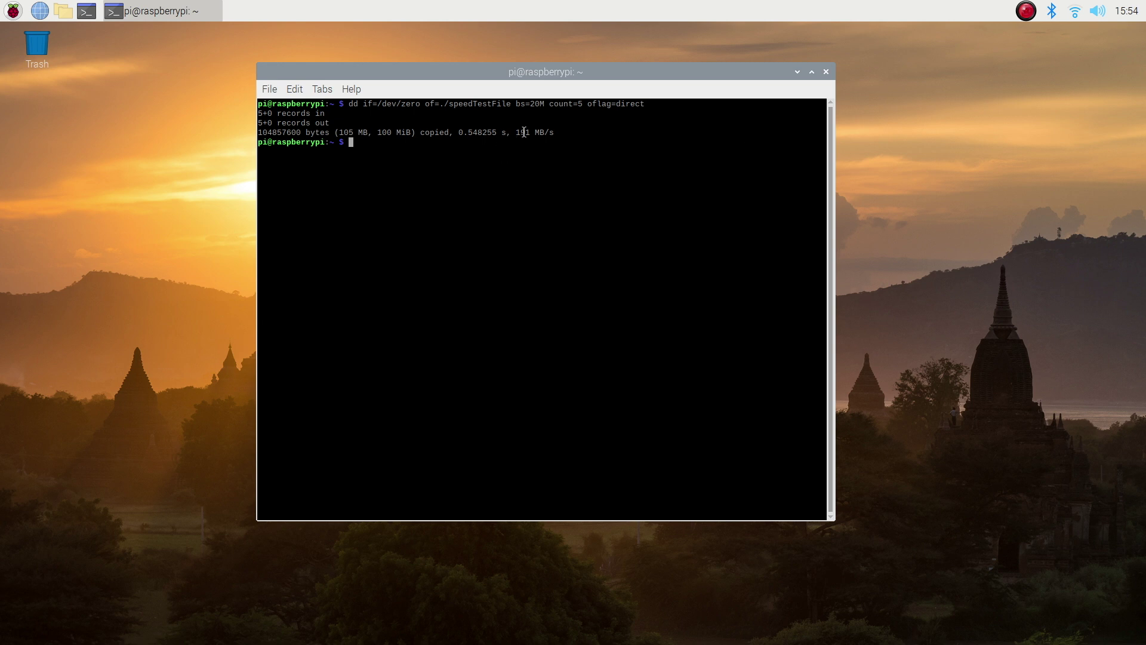
Step: Highlight the dd write test's 191 MB/s result, then clear the selection
{"action": "left_click_drag", "start_coordinate": [515, 132], "coordinate": [639, 144]}
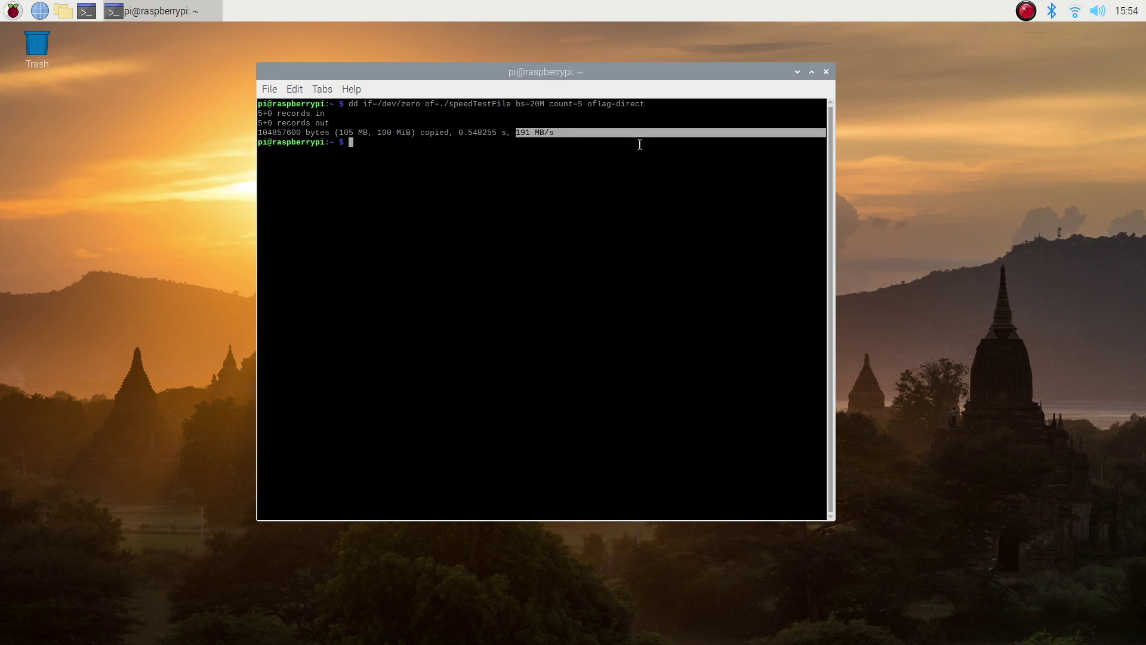
{"action": "left_click", "coordinate": [656, 186]}
{"action": "type", "text": "dd "}
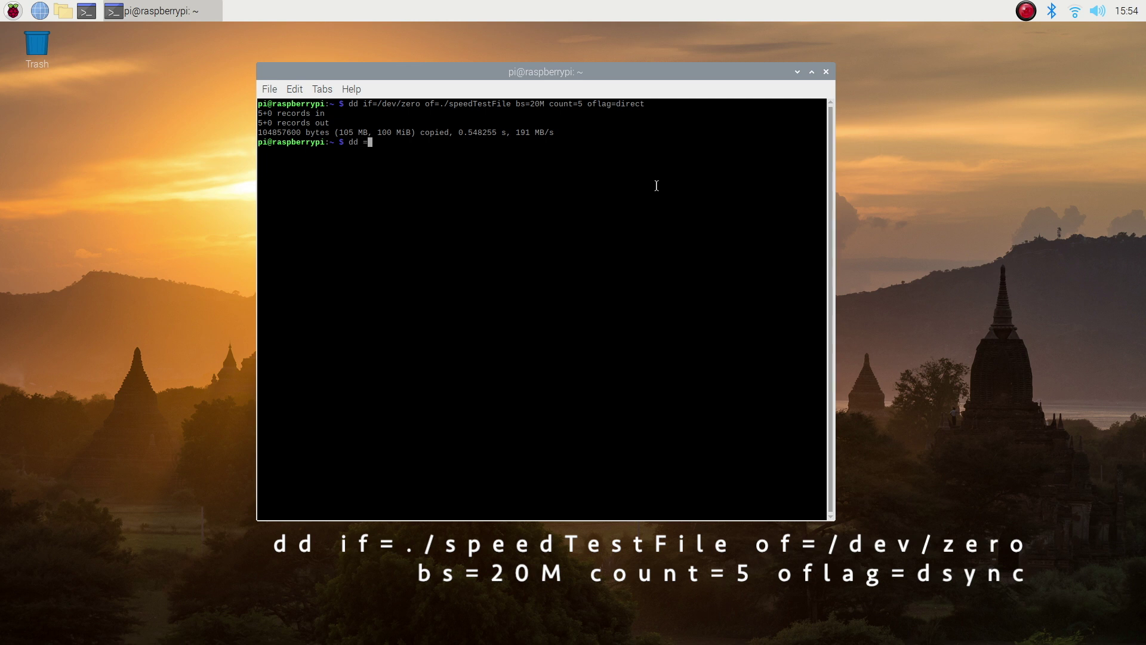
{"action": "type", "text": "if=./speedTestFile of="}
{"action": "type", "text": "/dev/zero bs=20M count=5 o"}
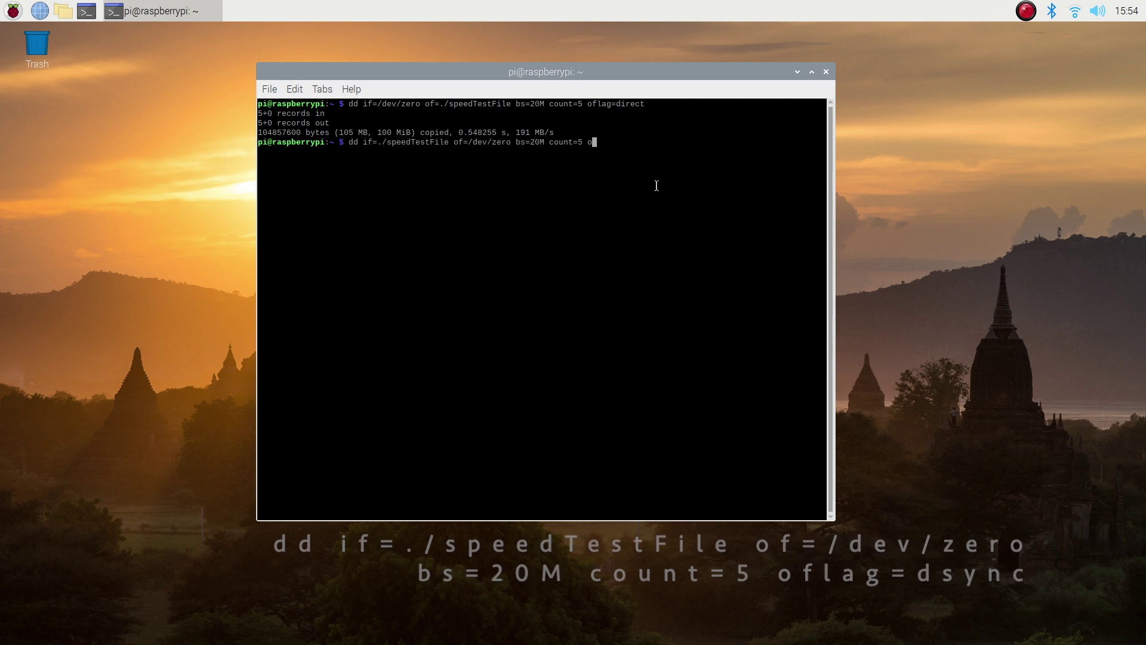
{"action": "type", "text": "flag=dsync"}
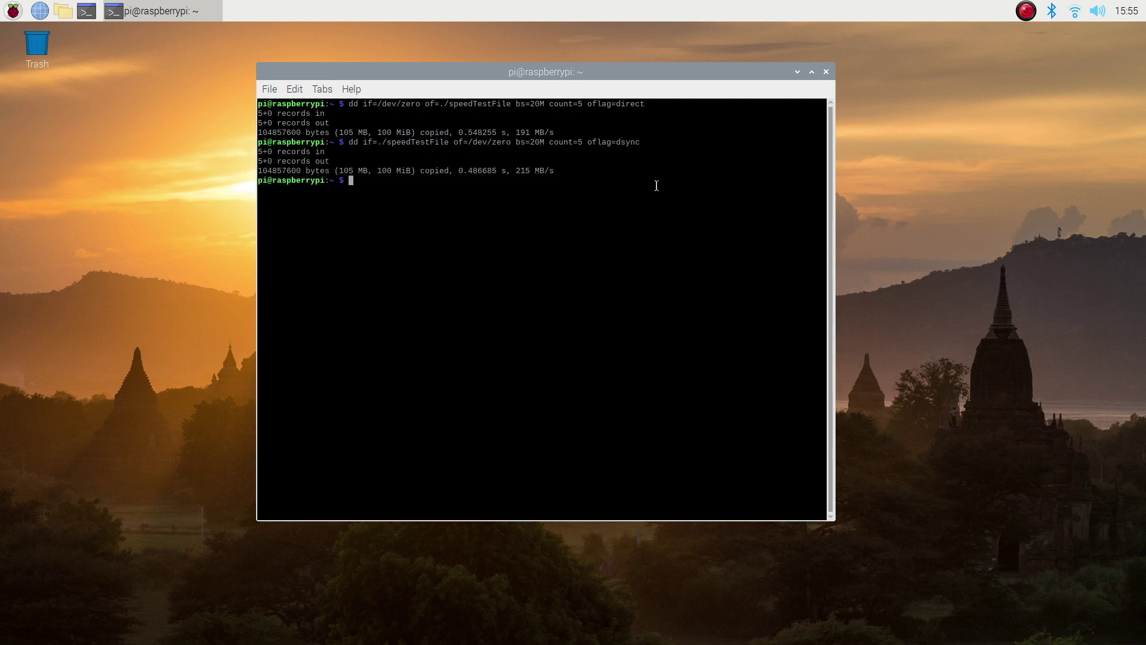
Step: Highlight the dd read test's 215 MB/s result in LXTerminal
{"action": "left_click_drag", "start_coordinate": [554, 171], "coordinate": [517, 169]}
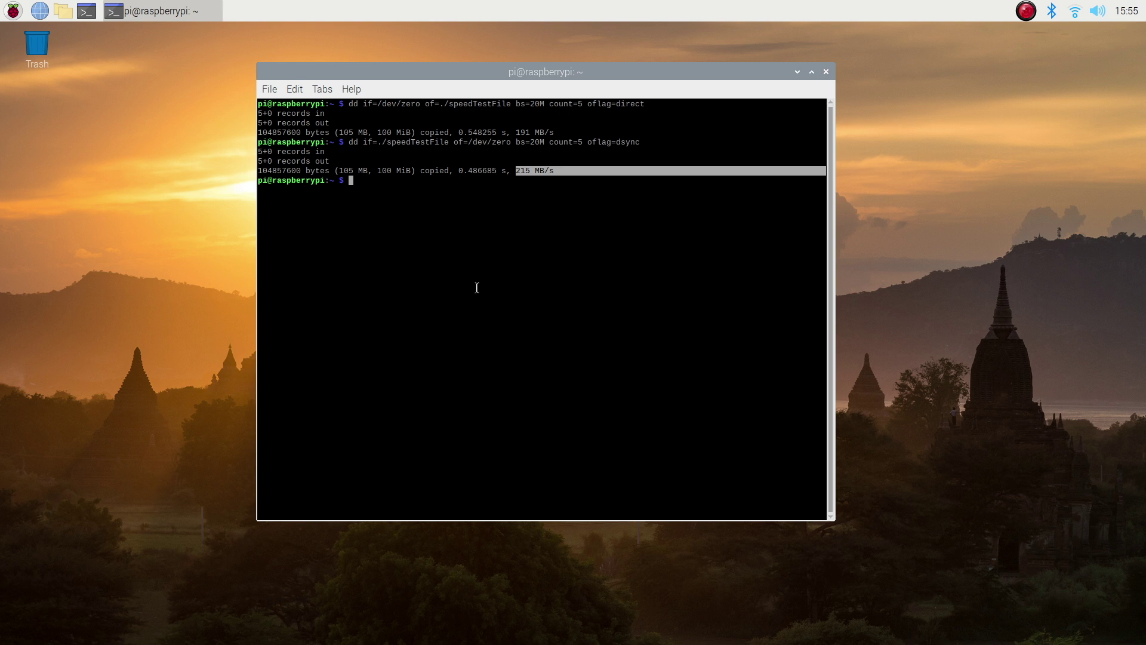